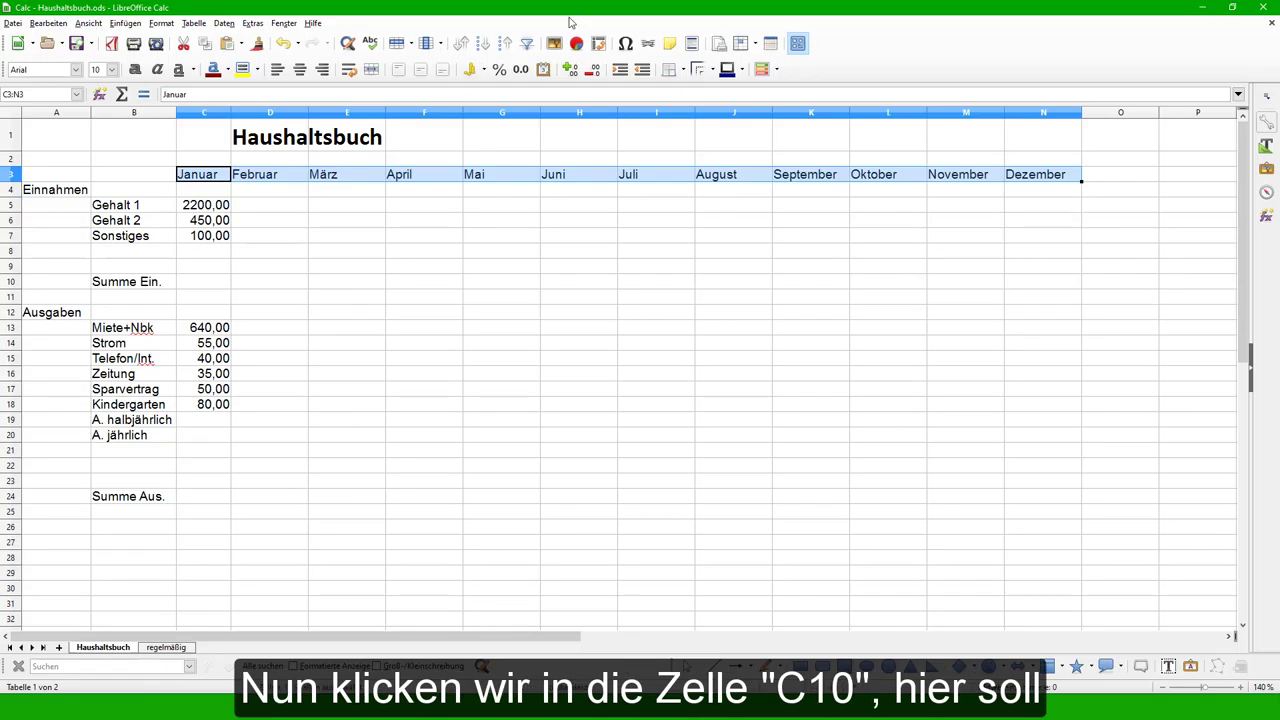
Sum the January income C5:C9 in cell C10 and fill the formula across to December in N10.
{"action": "left_click", "coordinate": [213, 282]}
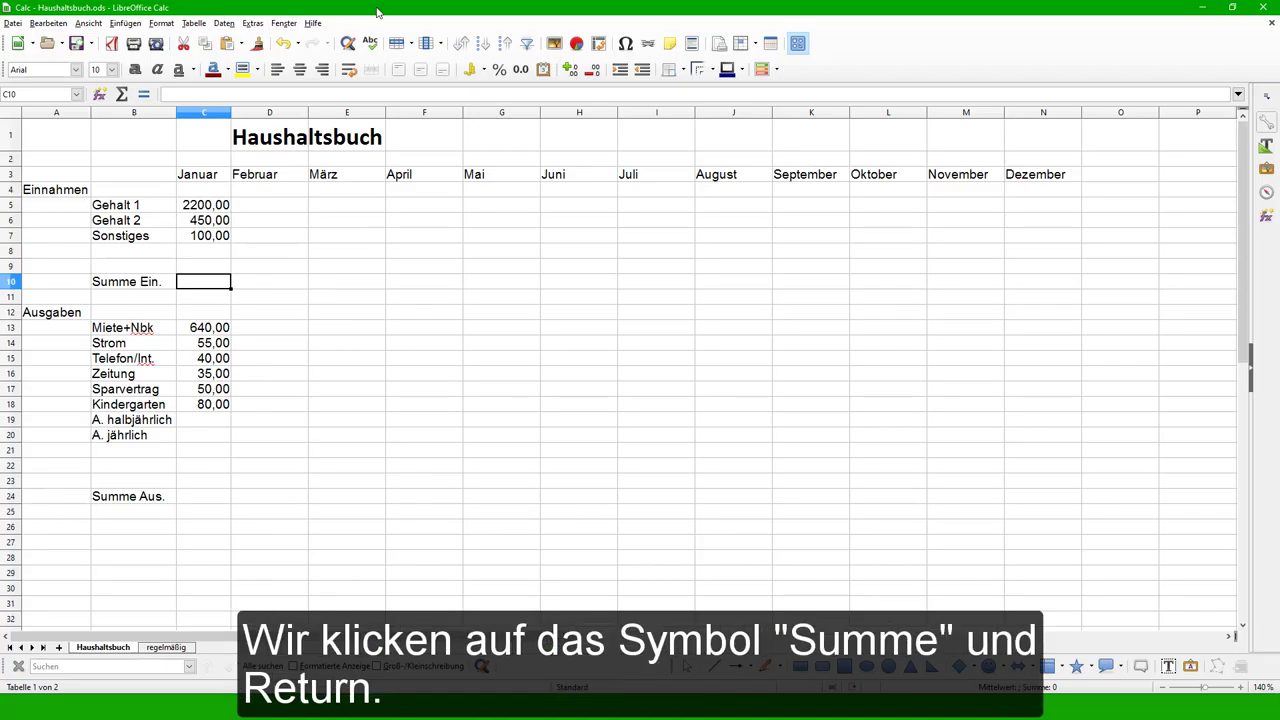
{"action": "left_click", "coordinate": [122, 94]}
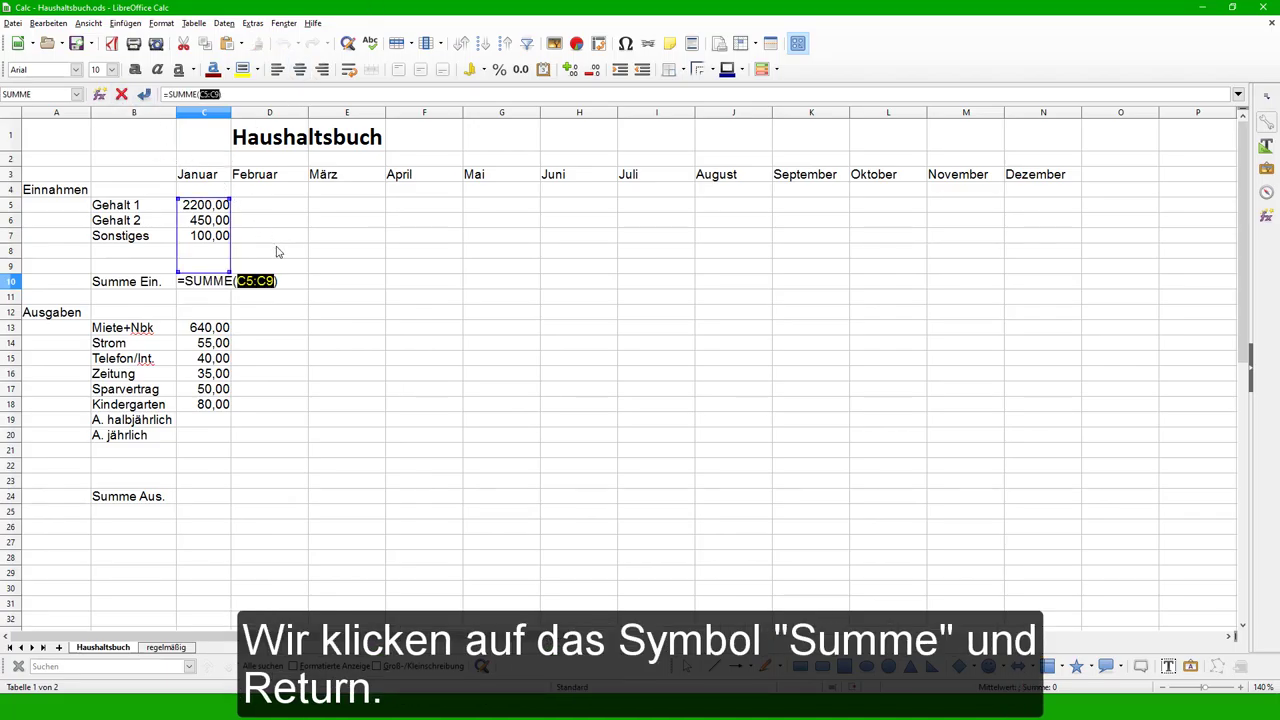
{"action": "key", "text": "Return"}
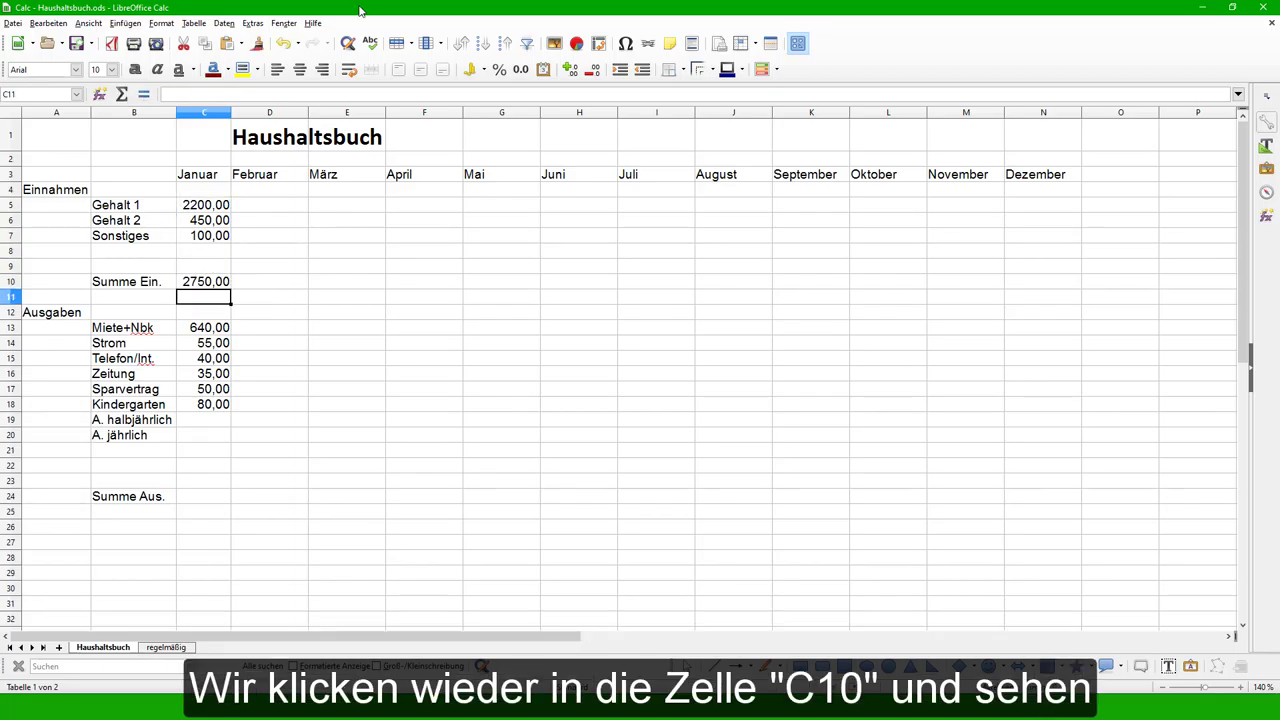
{"action": "left_click", "coordinate": [201, 284]}
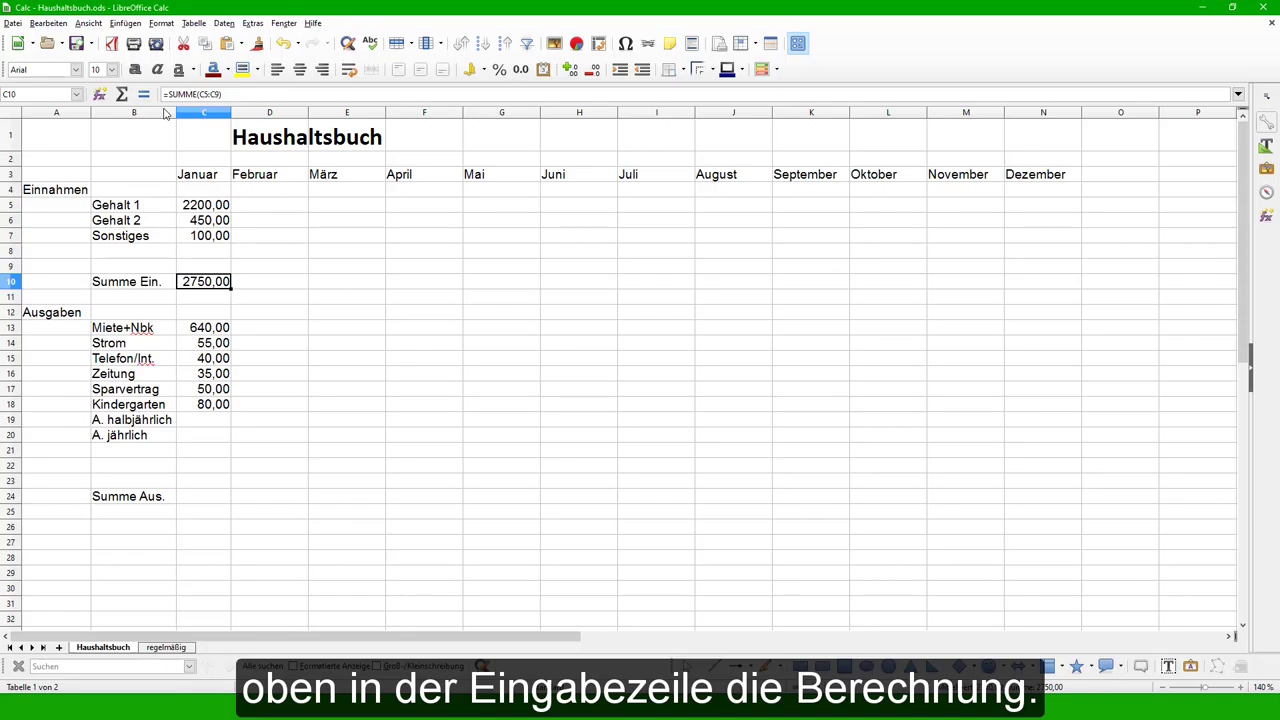
{"action": "key", "text": "ctrl+z"}
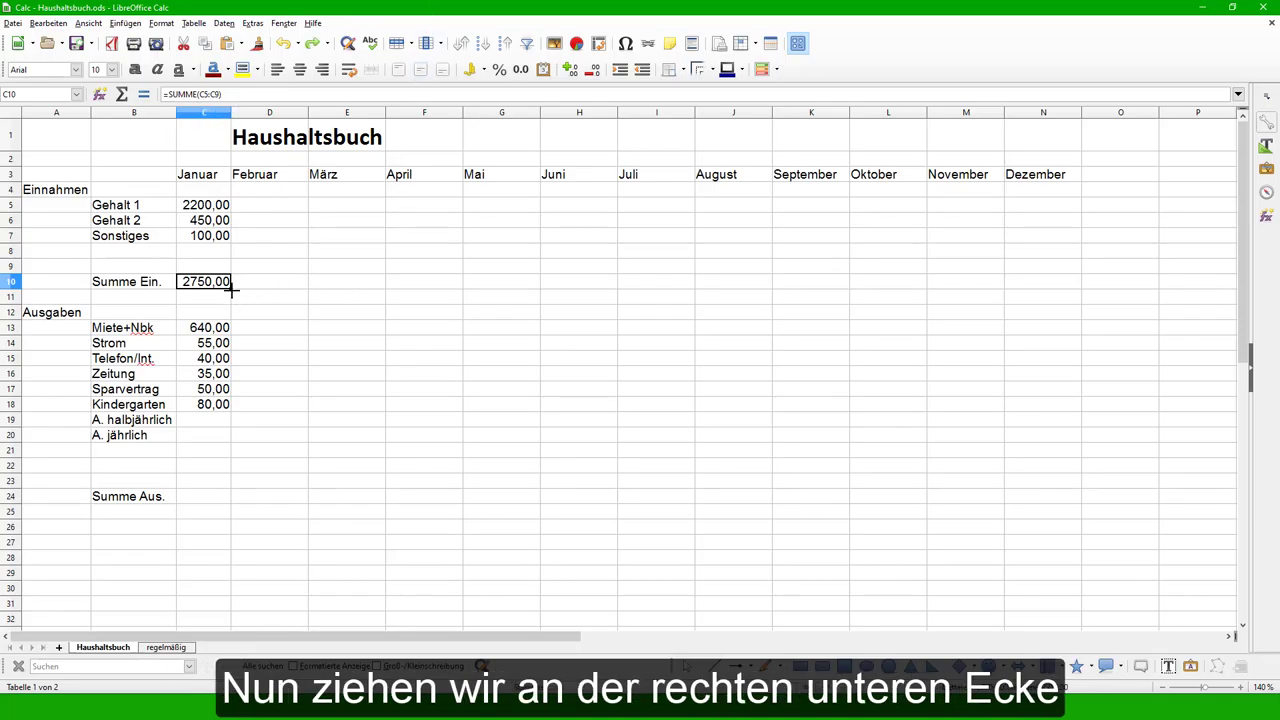
{"action": "left_click_drag", "start_coordinate": [231, 287], "coordinate": [1072, 295]}
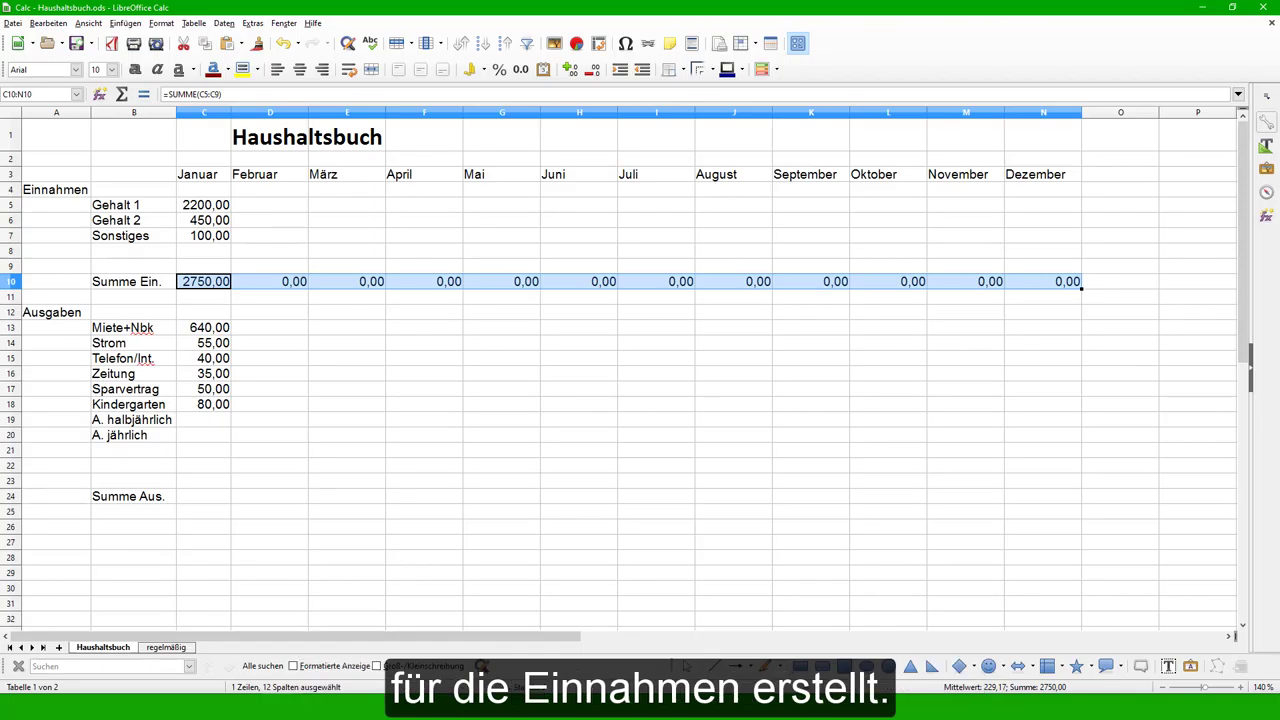
Sum the January expenses C13:C23 in cell C24 and fill the formula across to December in N24.
{"action": "left_click", "coordinate": [197, 500]}
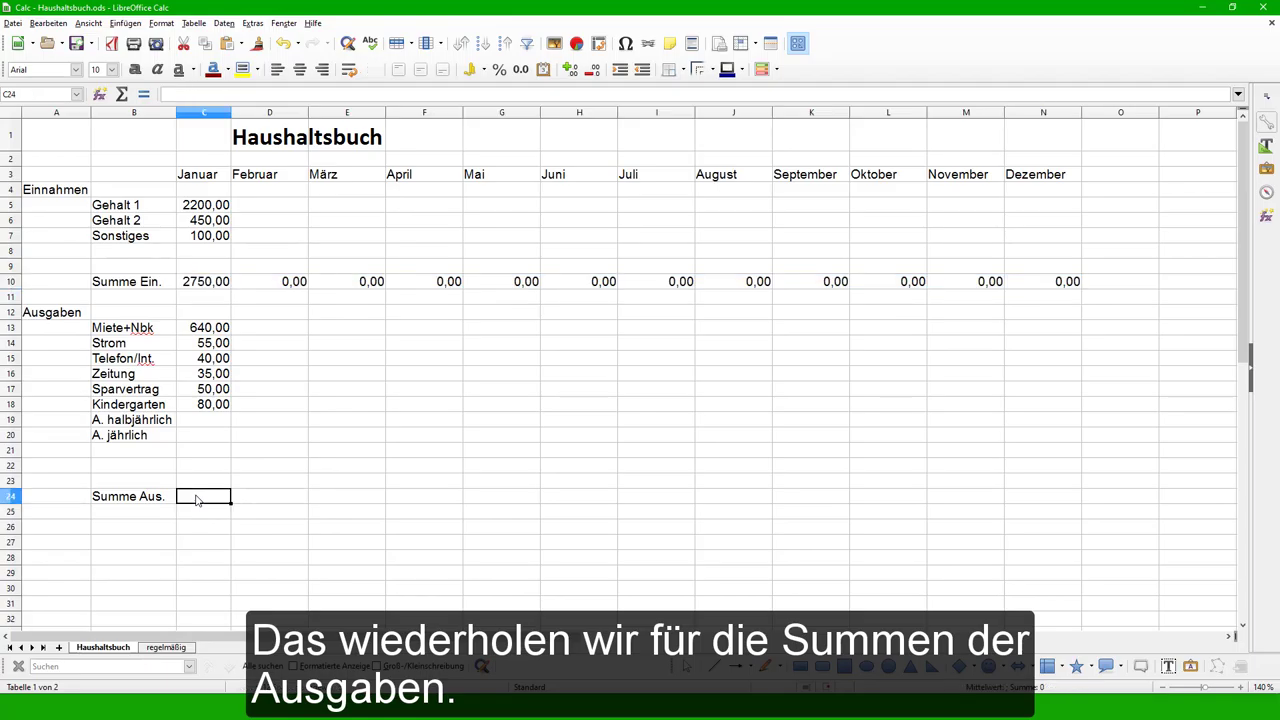
{"action": "left_click", "coordinate": [121, 94]}
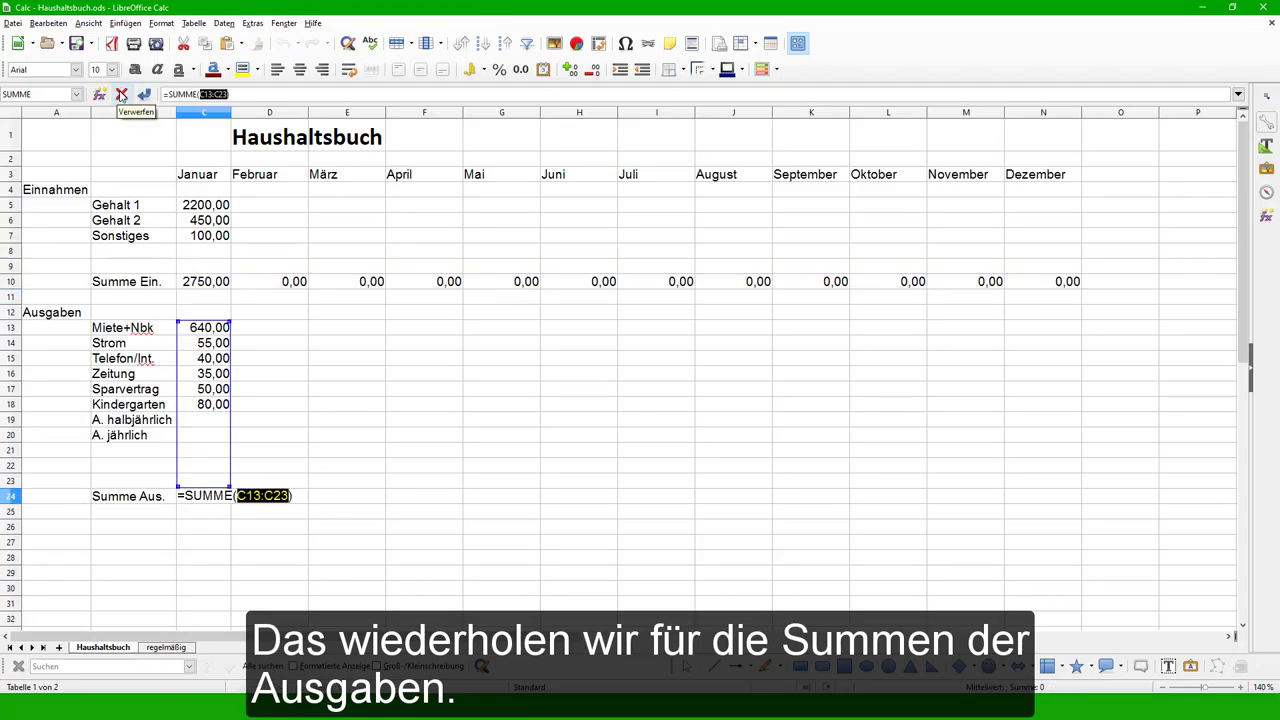
{"action": "key", "text": "Return"}
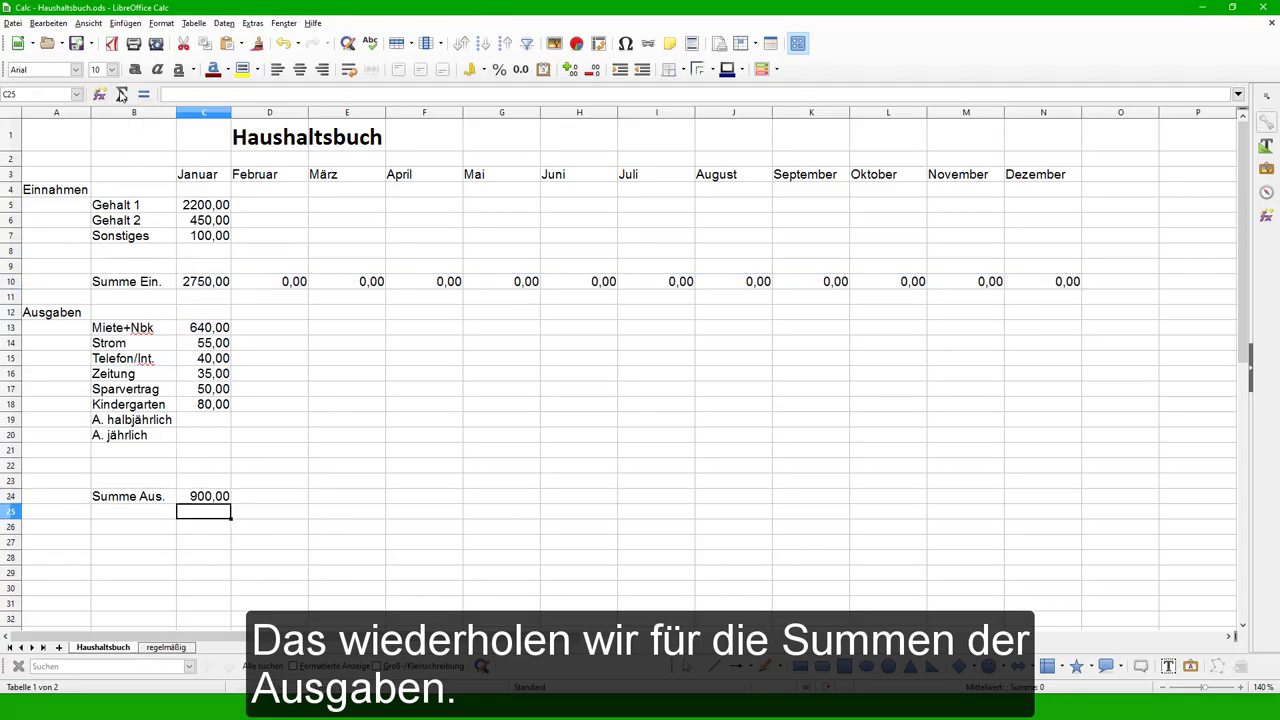
{"action": "left_click", "coordinate": [207, 500]}
{"action": "left_click_drag", "start_coordinate": [231, 505], "coordinate": [1075, 541]}
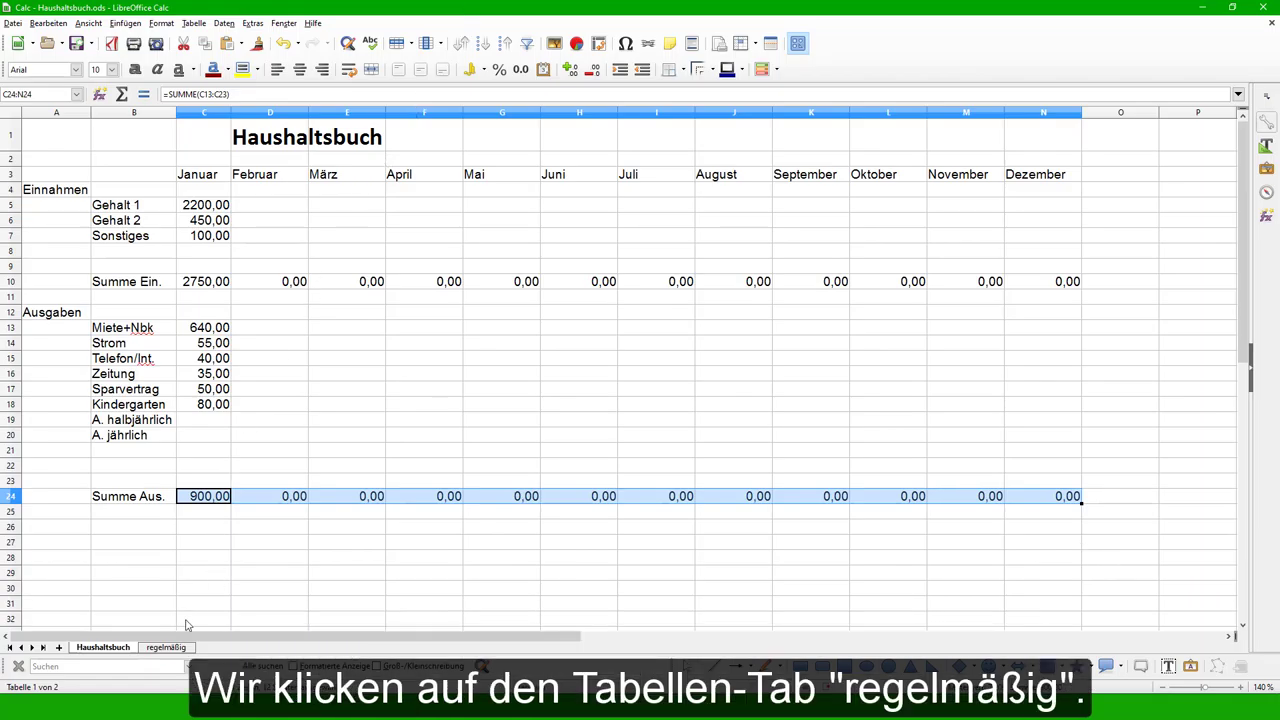
On the regelmäßig sheet, total the half-yearly costs E3:E4 in E5 and the yearly costs E8:E12 in E13.
{"action": "left_click", "coordinate": [166, 647]}
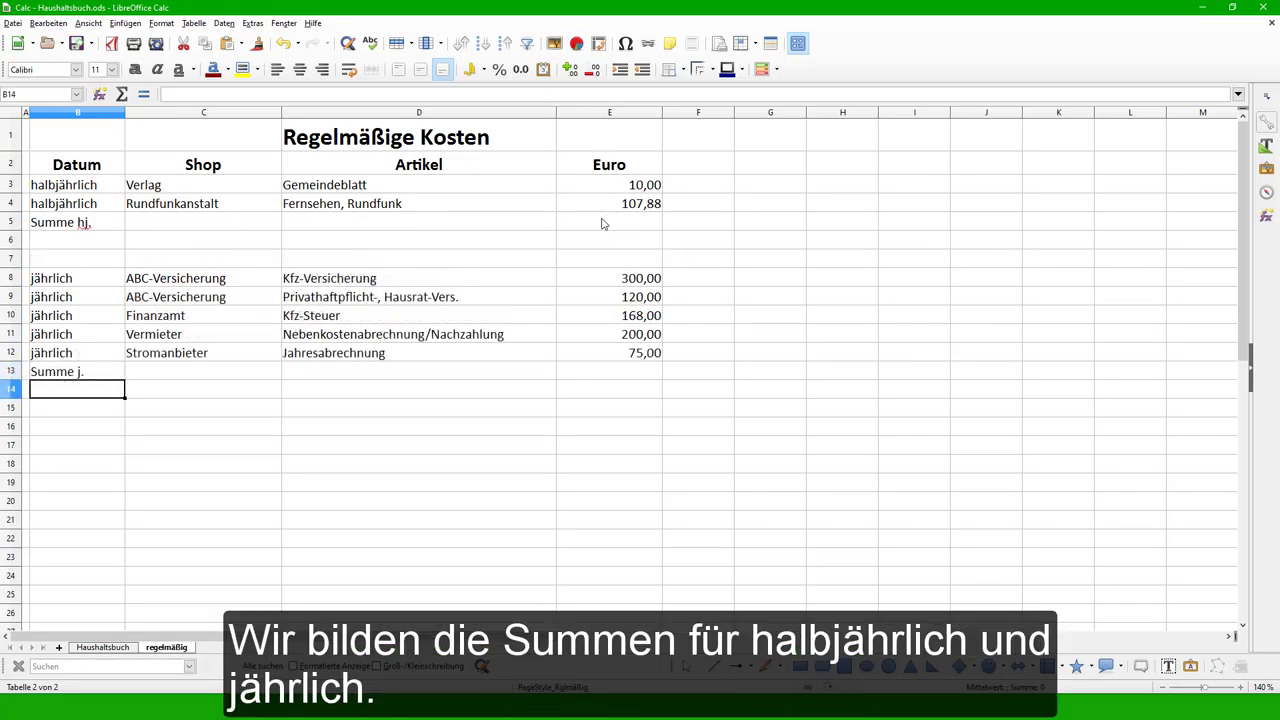
{"action": "left_click", "coordinate": [602, 223]}
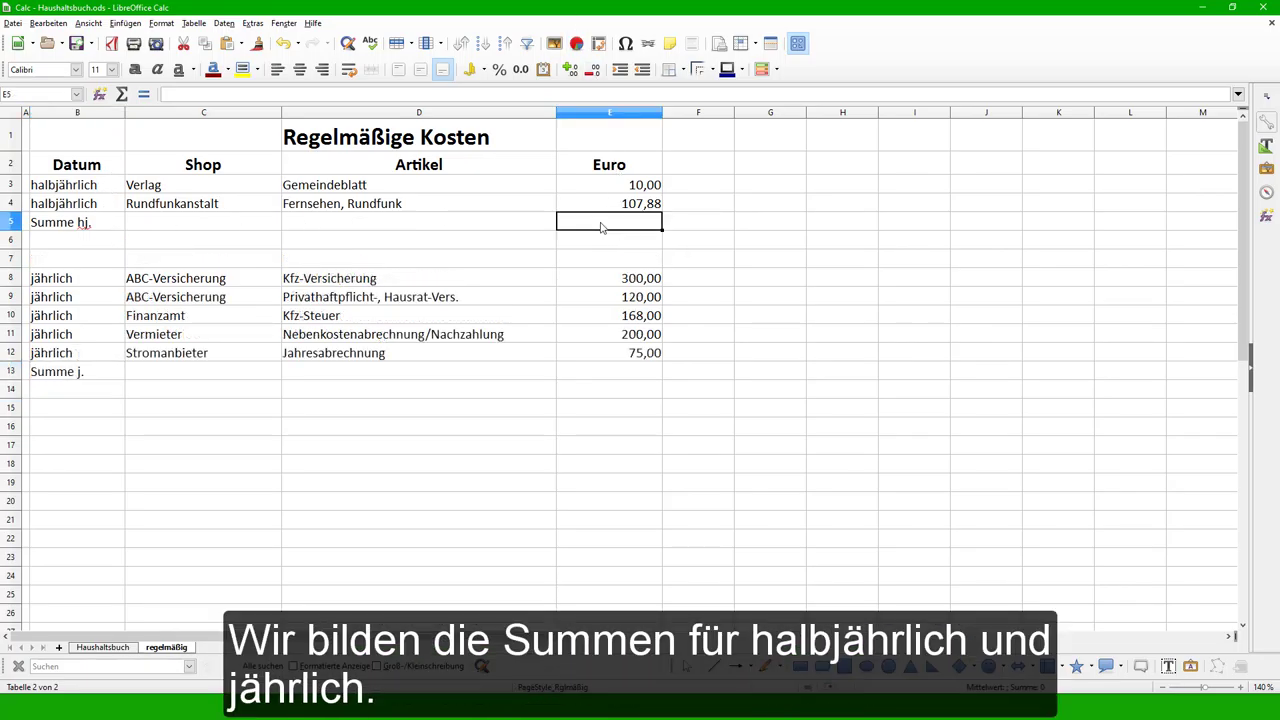
{"action": "left_click", "coordinate": [122, 94]}
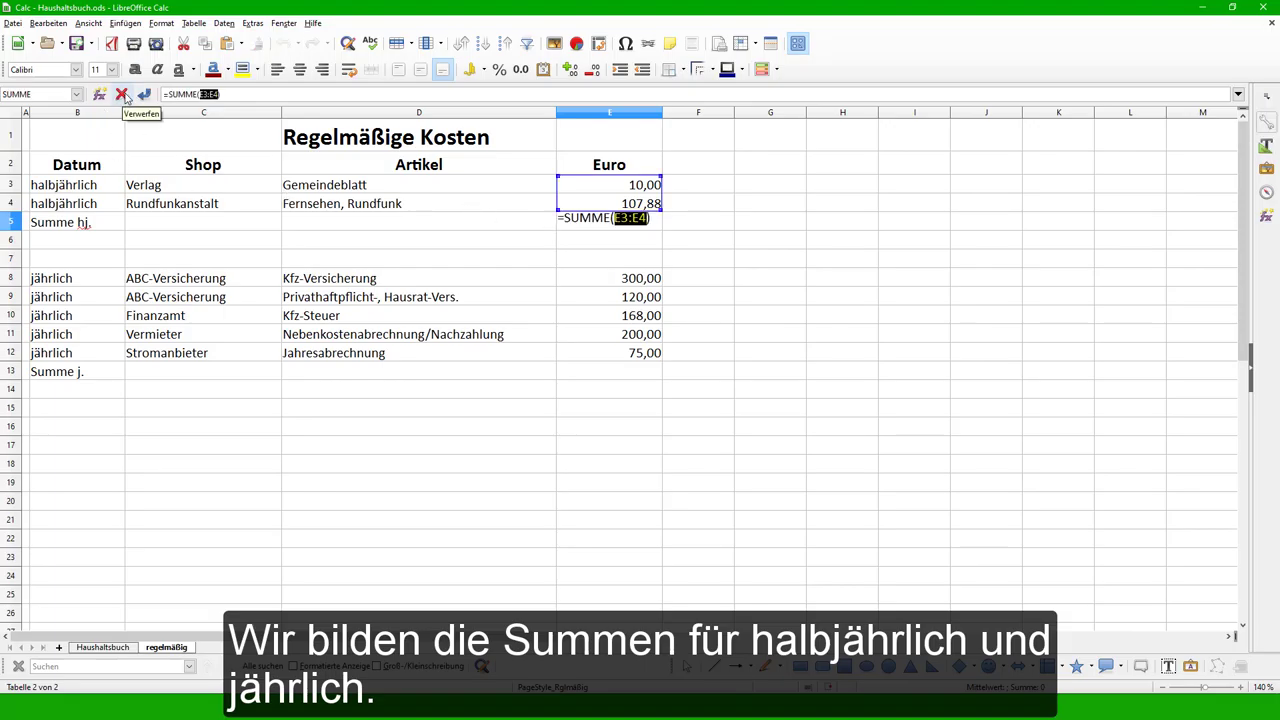
{"action": "key", "text": "Return"}
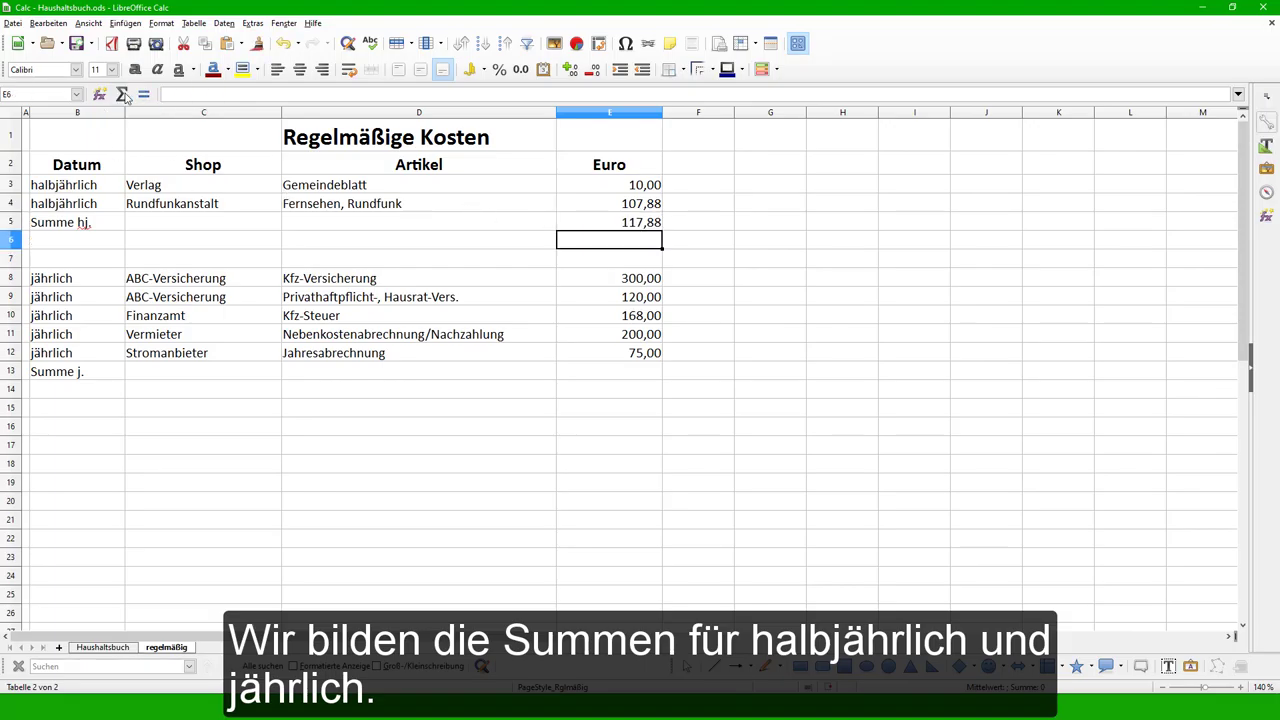
{"action": "left_click", "coordinate": [602, 376]}
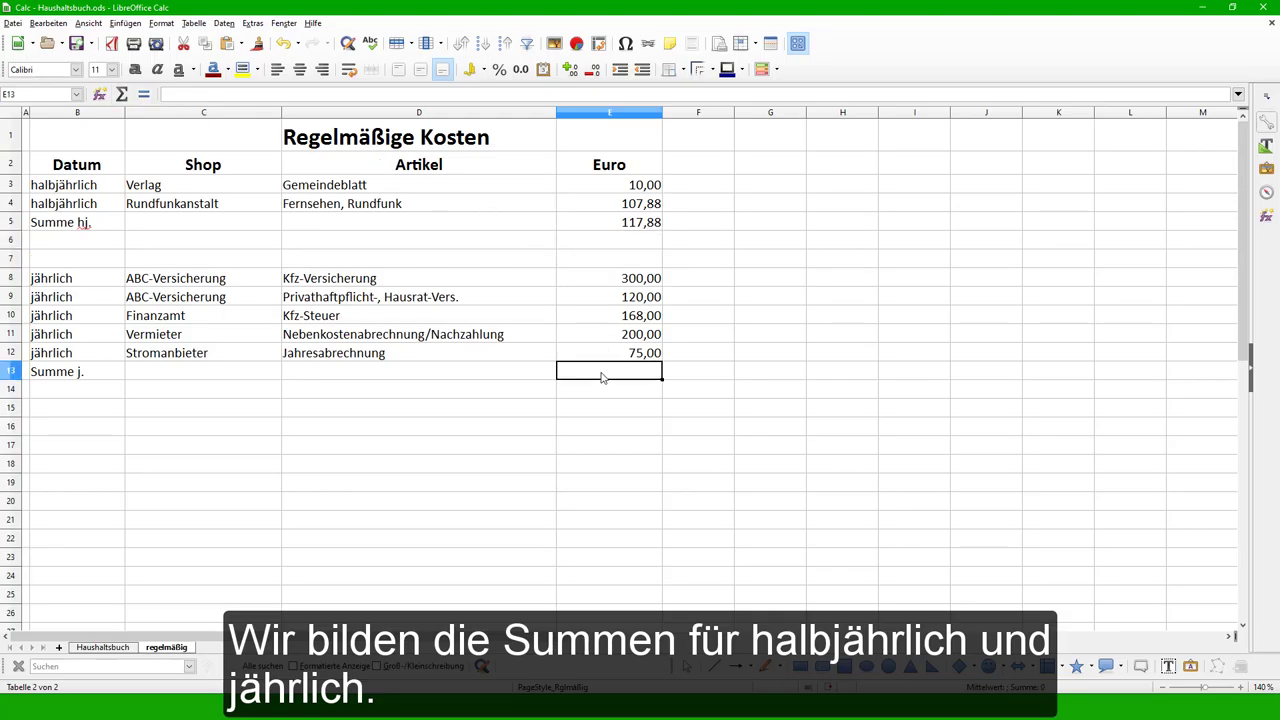
{"action": "left_click", "coordinate": [122, 94]}
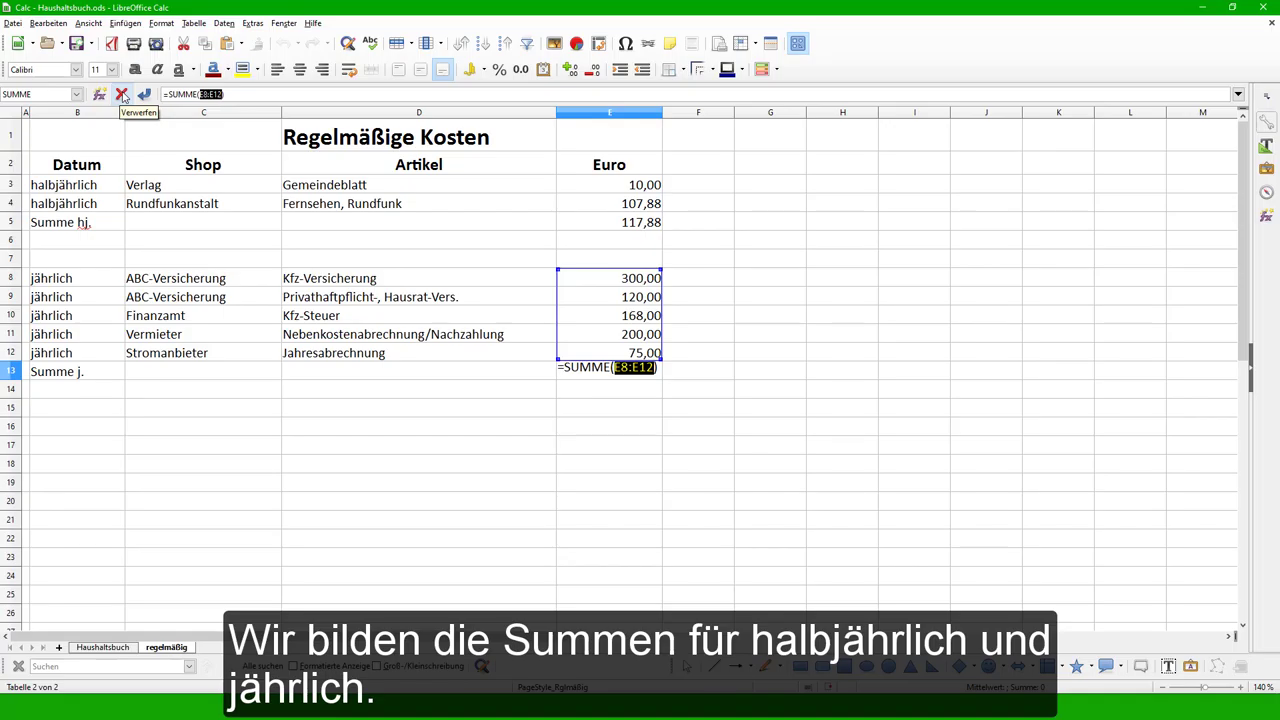
{"action": "key", "text": "Return"}
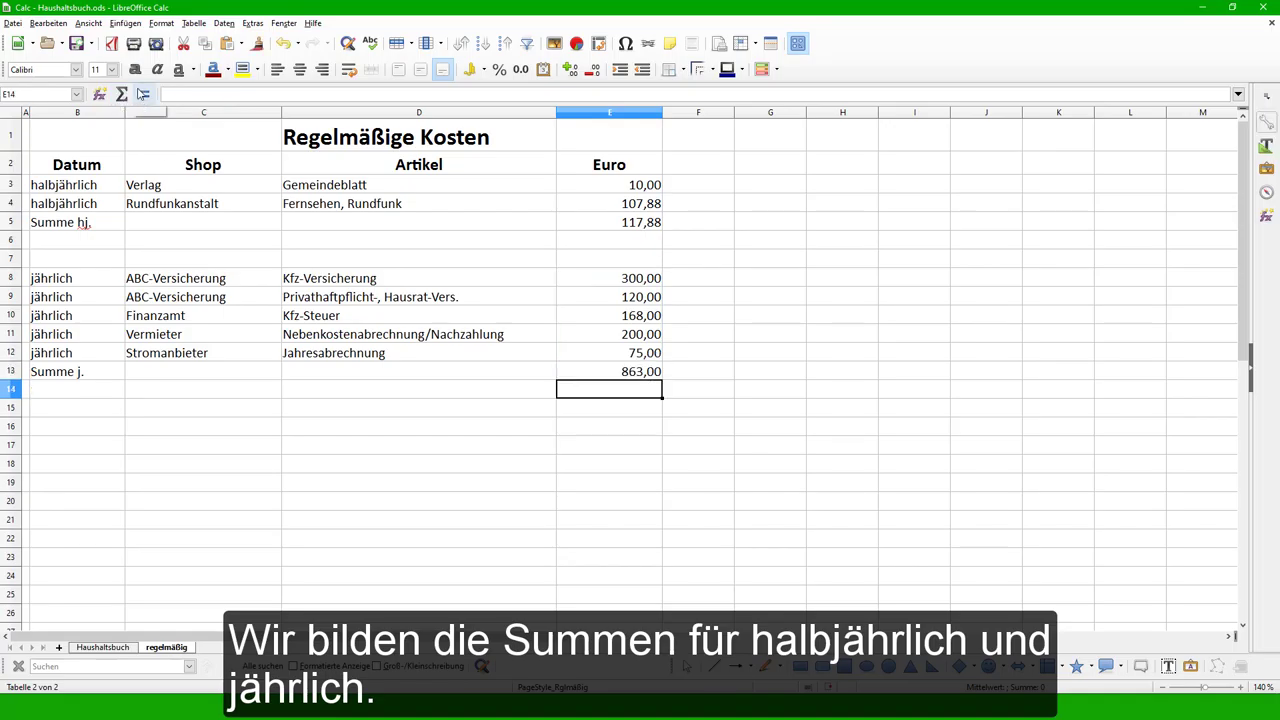
Make the half-yearly total in E5 and the yearly total in E13 bold.
{"action": "left_click", "coordinate": [570, 232]}
{"action": "left_click", "coordinate": [135, 69]}
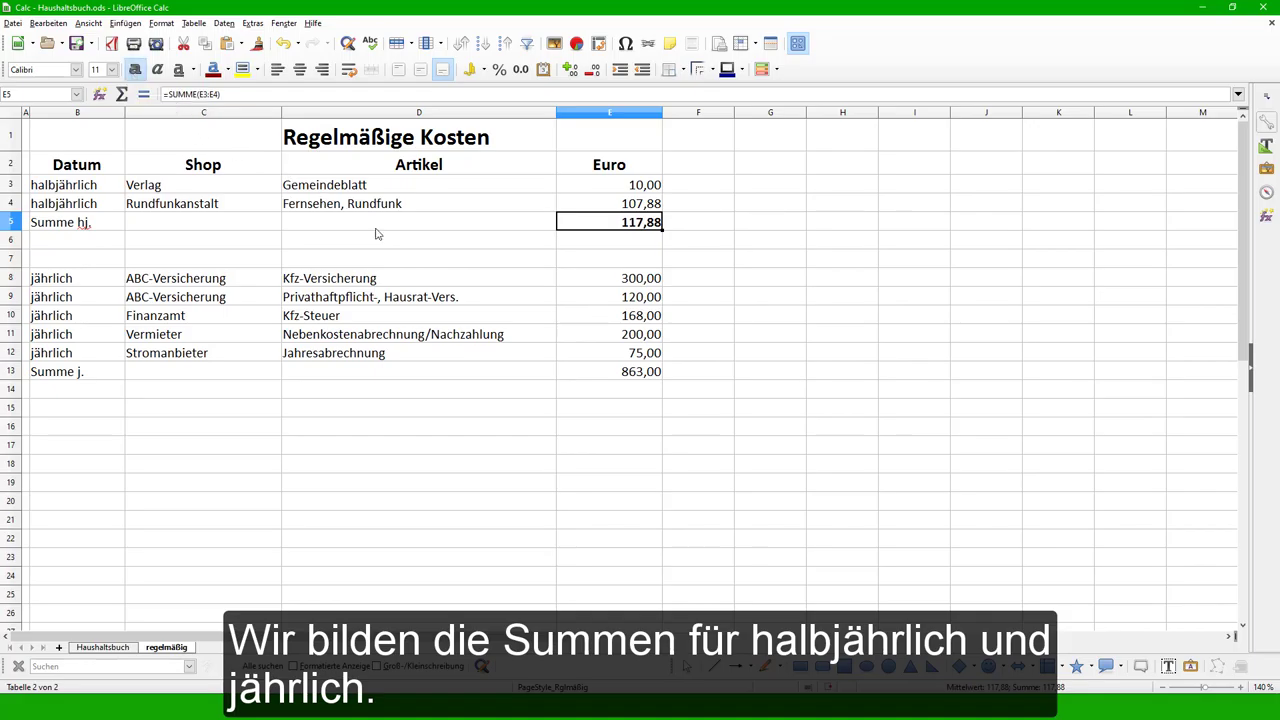
{"action": "left_click", "coordinate": [580, 375]}
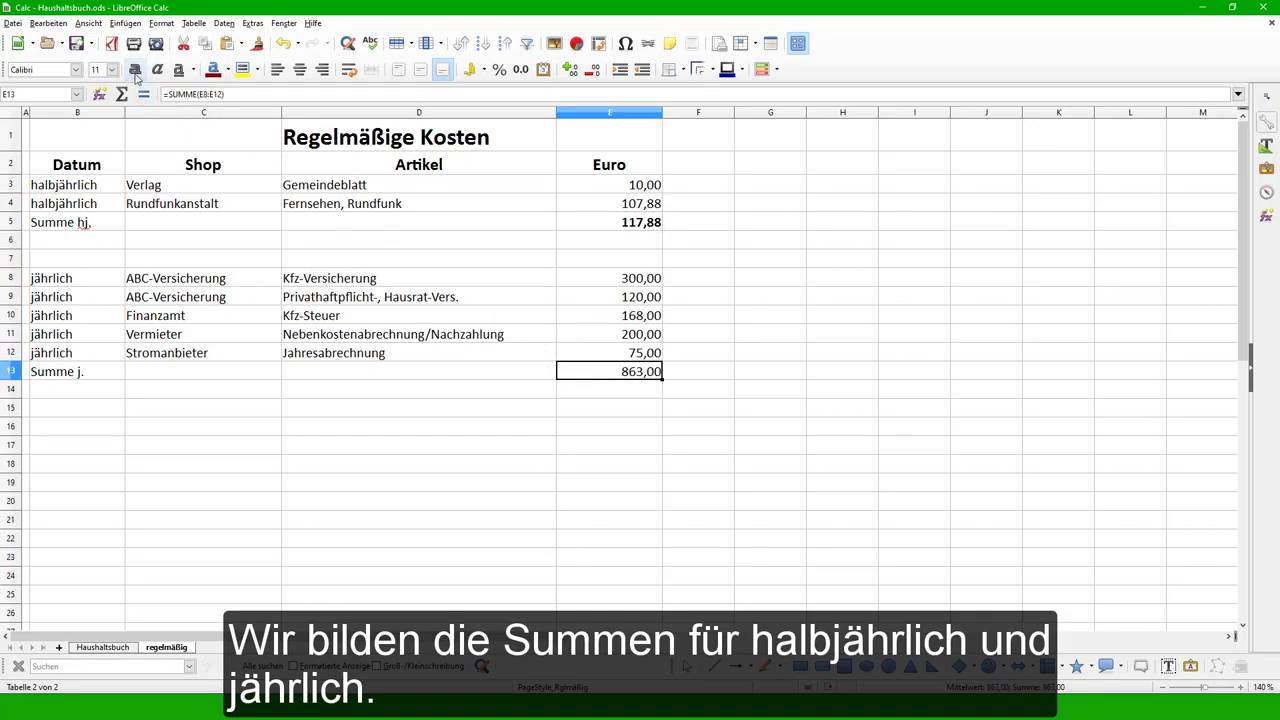
{"action": "left_click", "coordinate": [135, 69]}
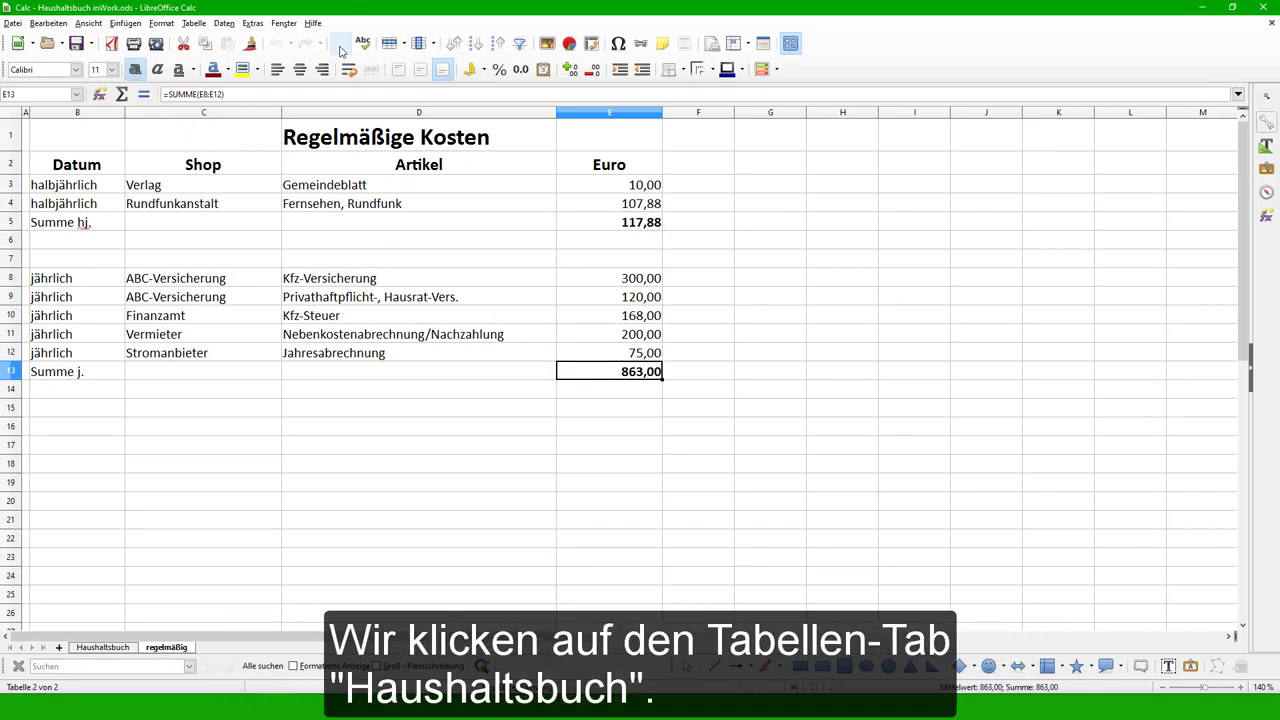
On the Haushaltsbuch sheet, link the January half-yearly expense cell C19 to the half-yearly total with =regelmäßig.E5.
{"action": "left_click", "coordinate": [95, 648]}
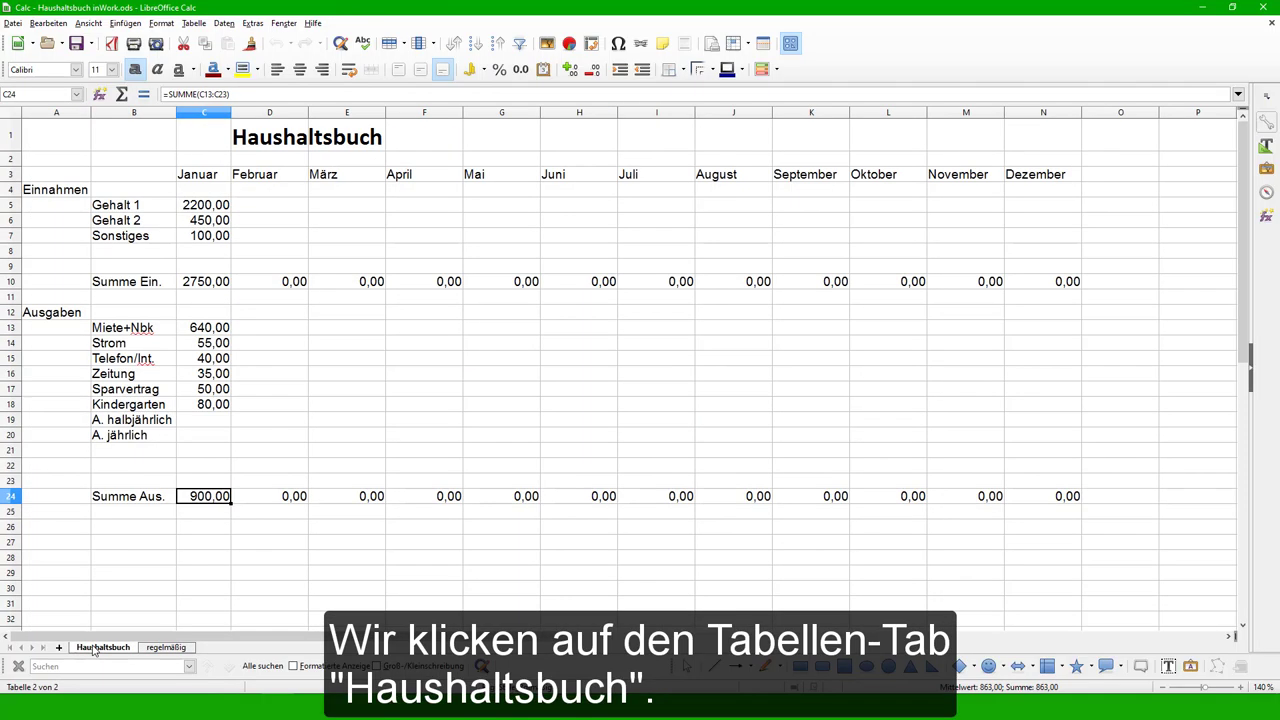
{"action": "left_click", "coordinate": [209, 422]}
{"action": "type", "text": "="}
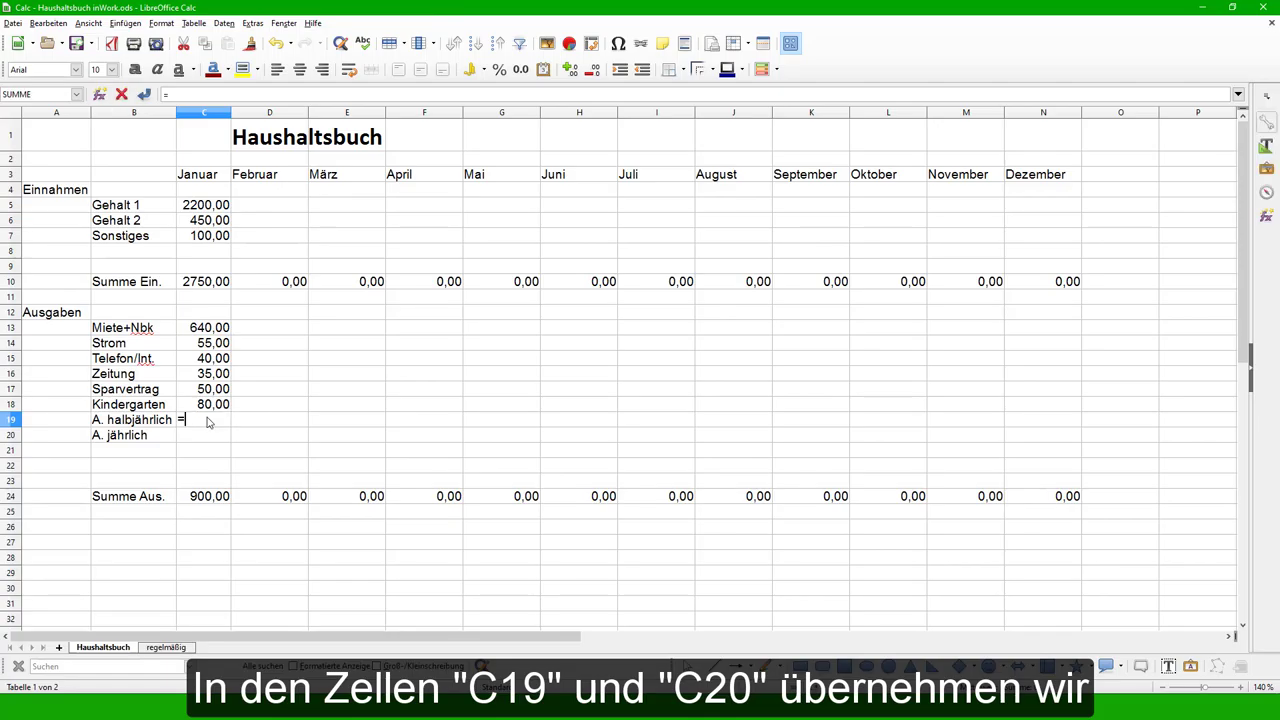
{"action": "left_click", "coordinate": [150, 649]}
{"action": "left_click", "coordinate": [606, 224]}
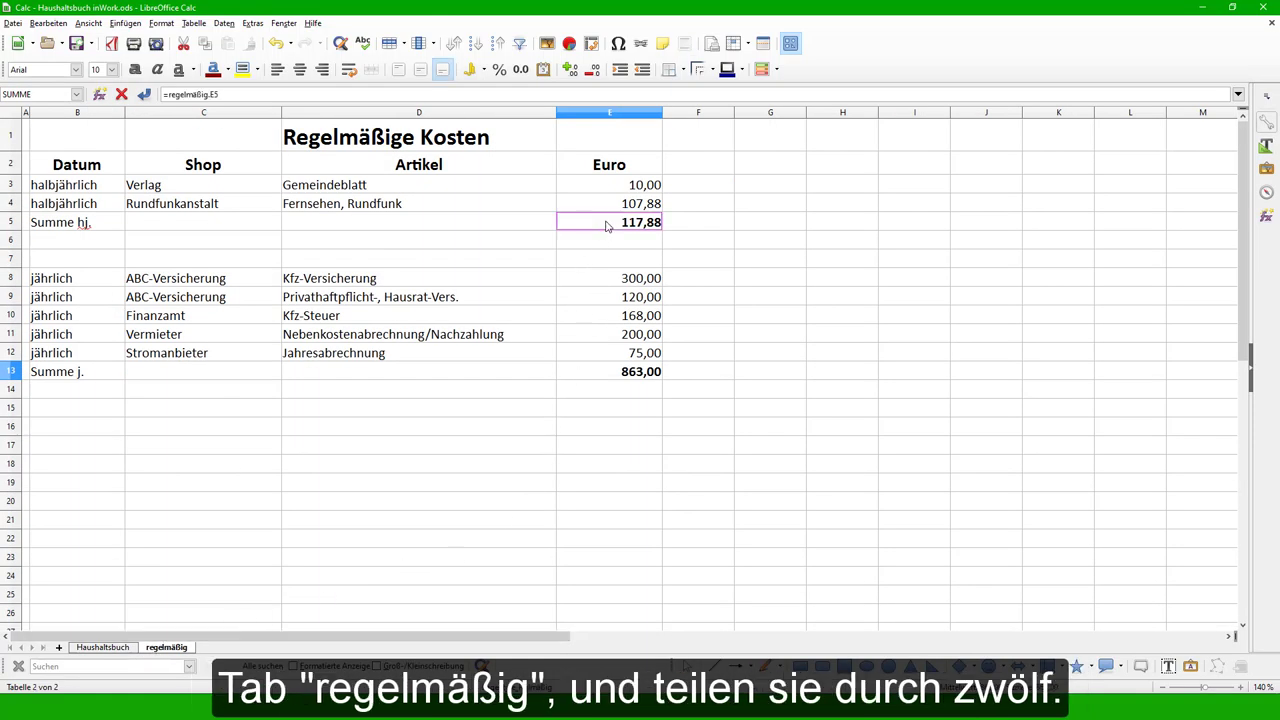
{"action": "key", "text": "Return"}
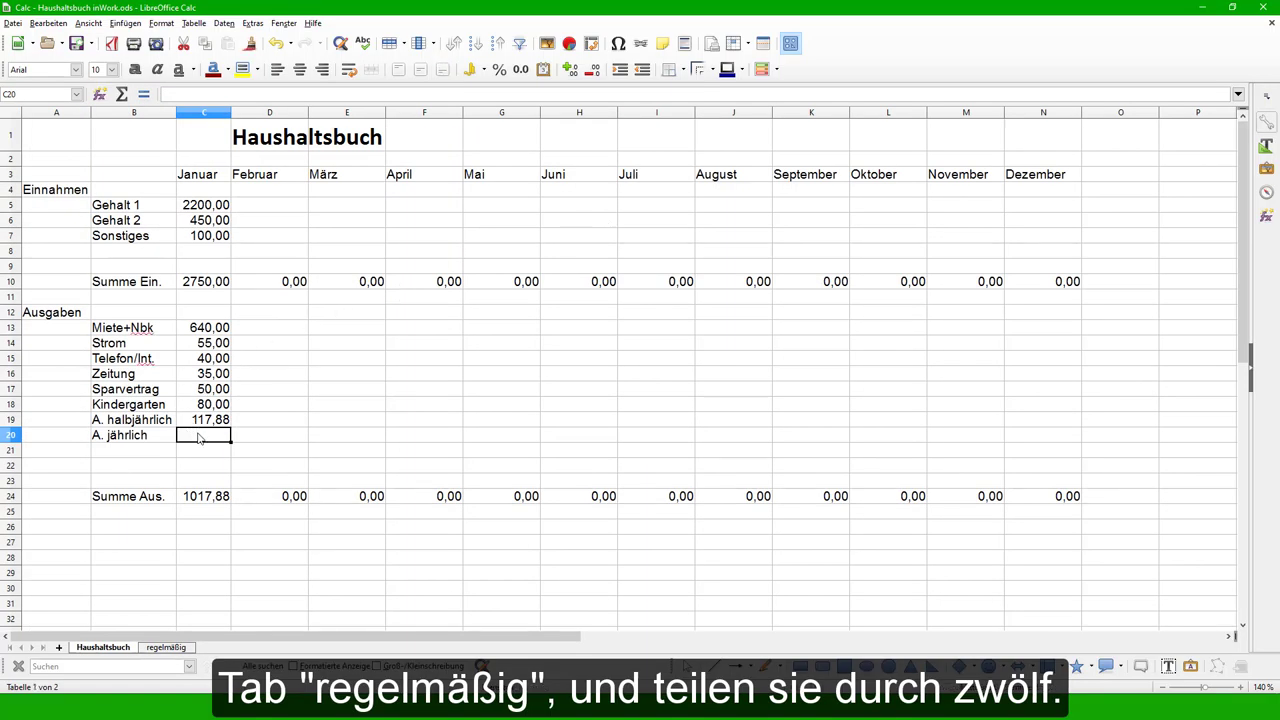
Link the January yearly expense cell C20 to the yearly total with =regelmäßig.E13.
{"action": "type", "text": "="}
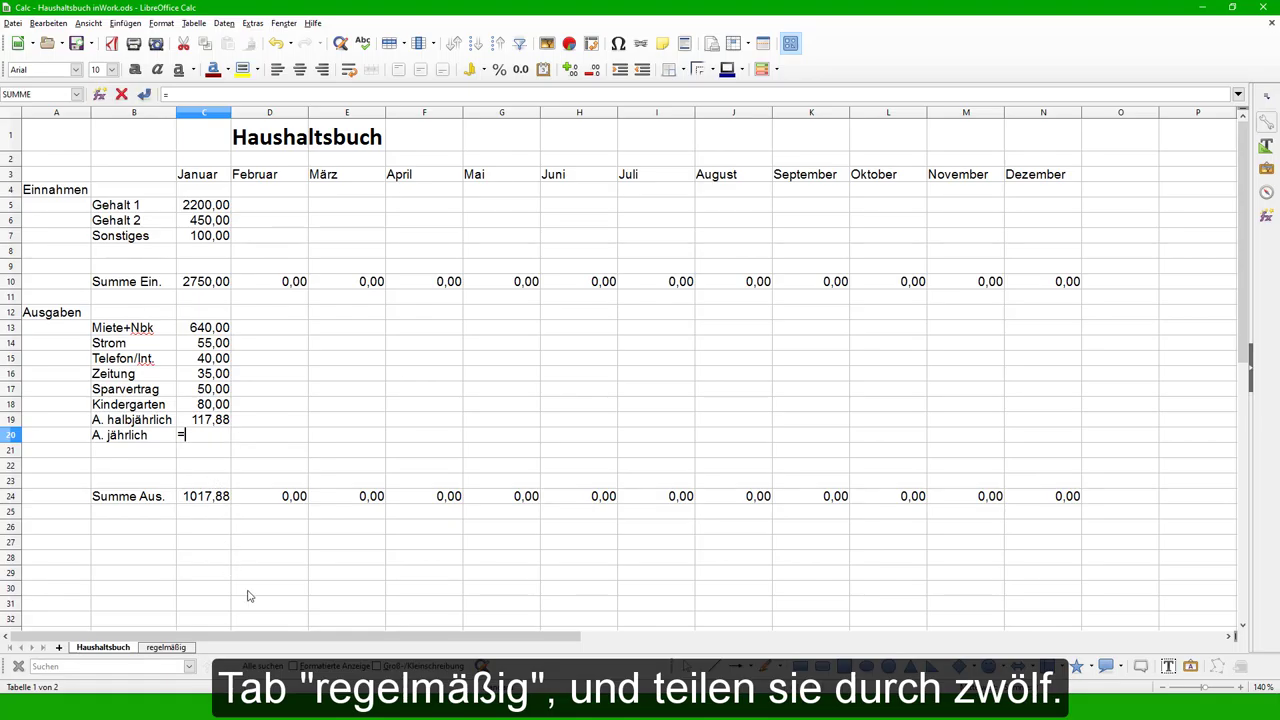
{"action": "left_click", "coordinate": [166, 647]}
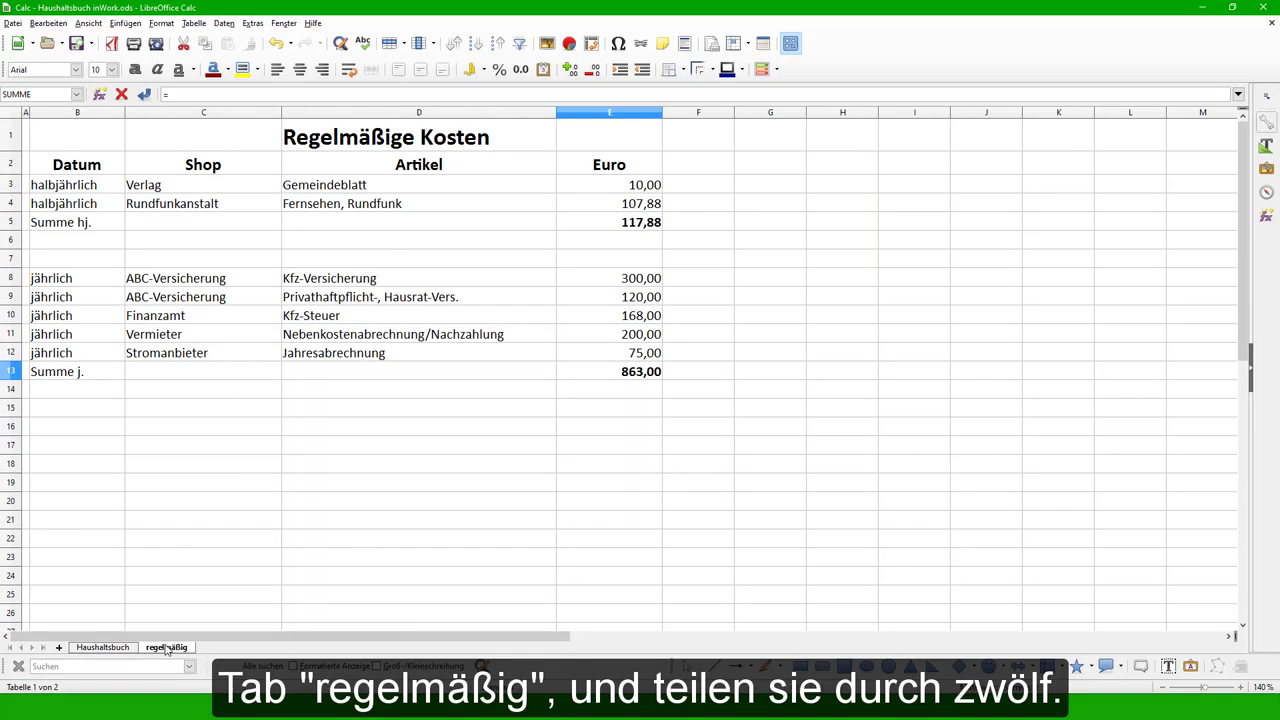
{"action": "left_click", "coordinate": [607, 378]}
{"action": "key", "text": "Return"}
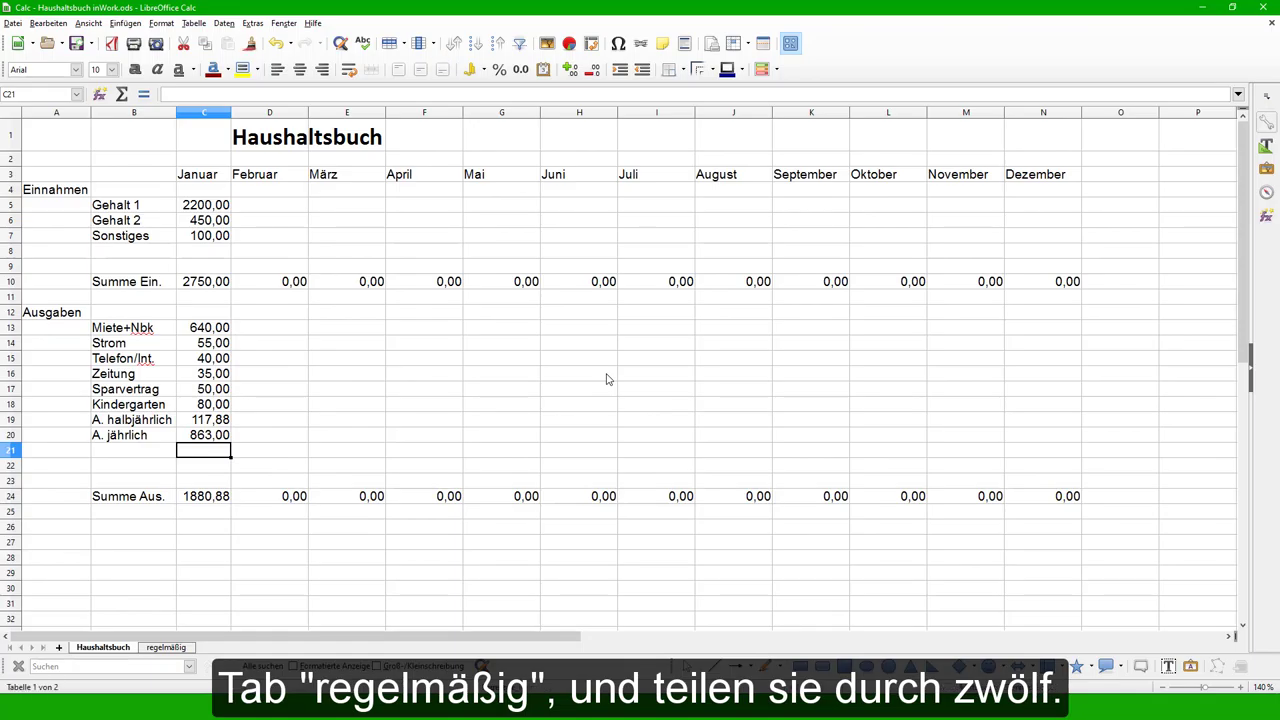
Divide the linked amounts in C19 and C20 by 12, giving =regelmäßig.E5/12 and =regelmäßig.E13/12.
{"action": "left_click", "coordinate": [216, 425]}
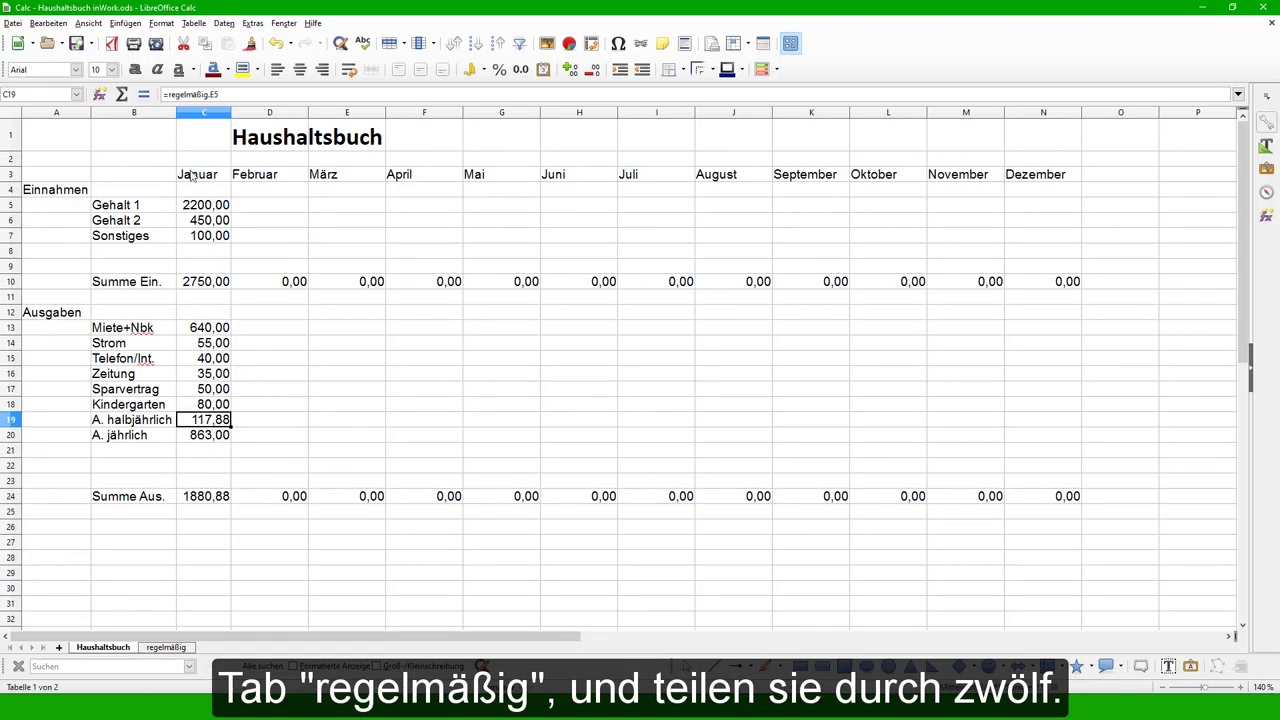
{"action": "left_click", "coordinate": [228, 94]}
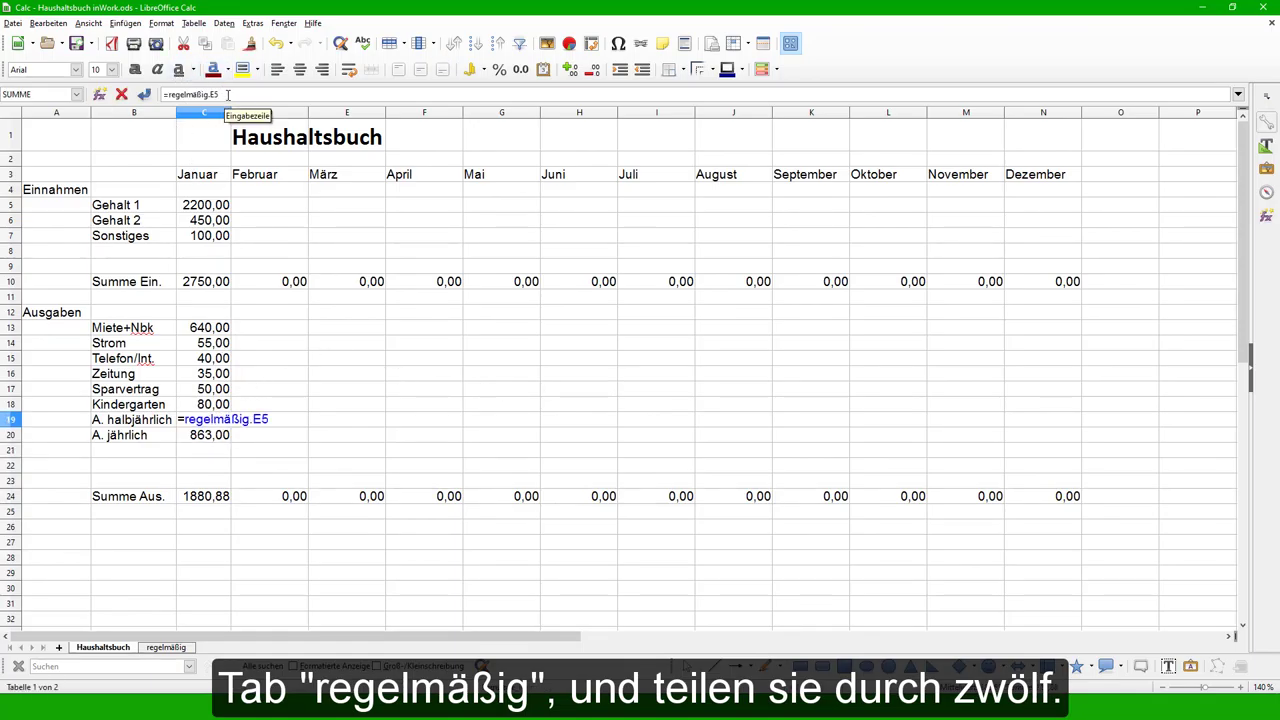
{"action": "type", "text": "/12"}
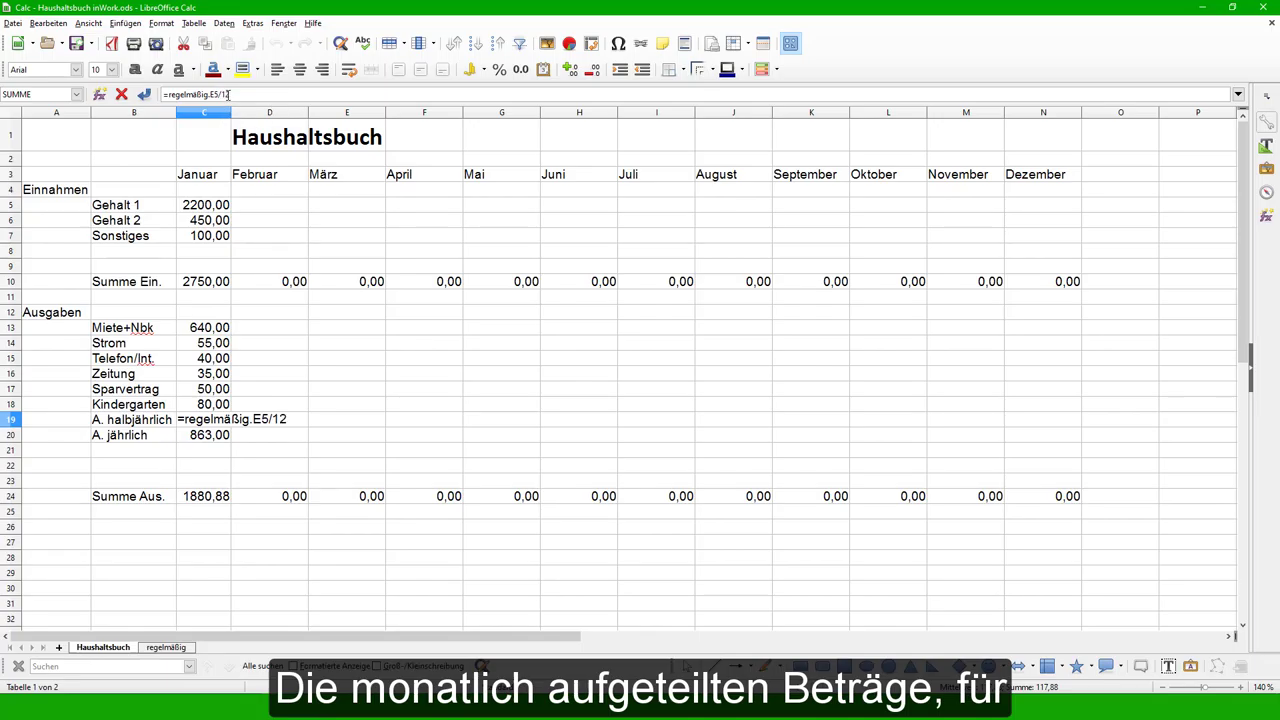
{"action": "key", "text": "Return"}
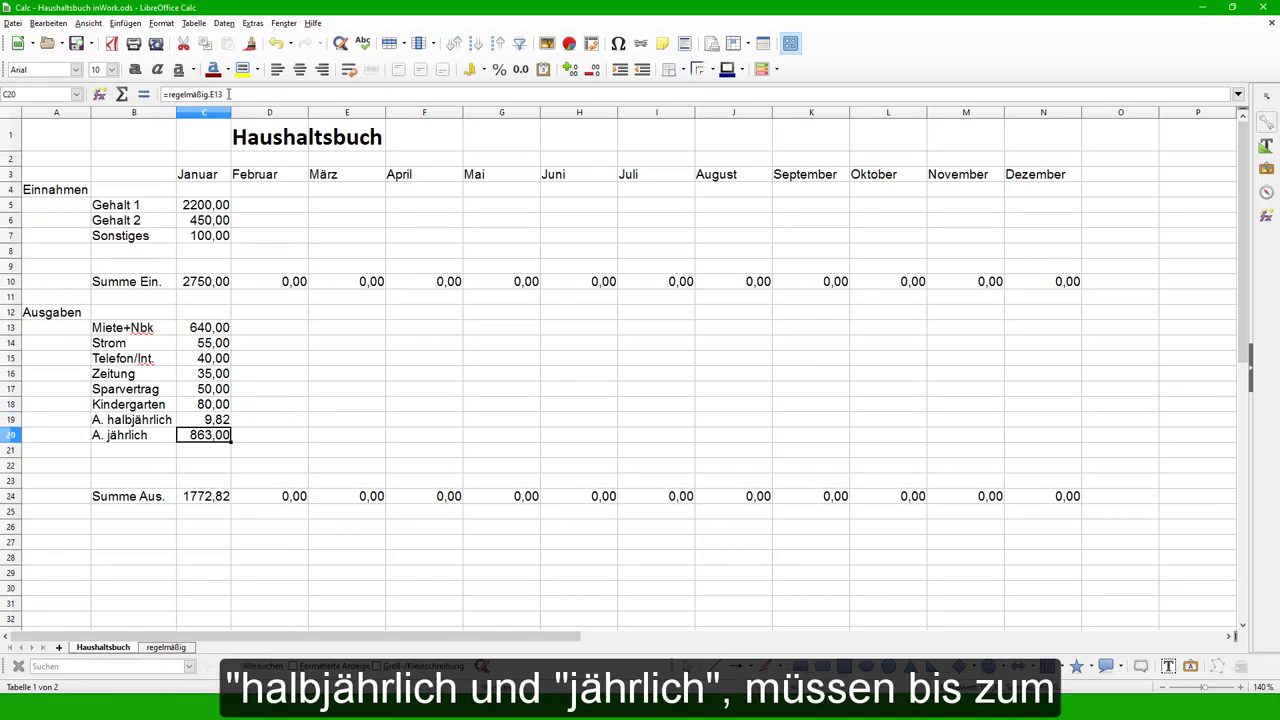
{"action": "left_click", "coordinate": [229, 94]}
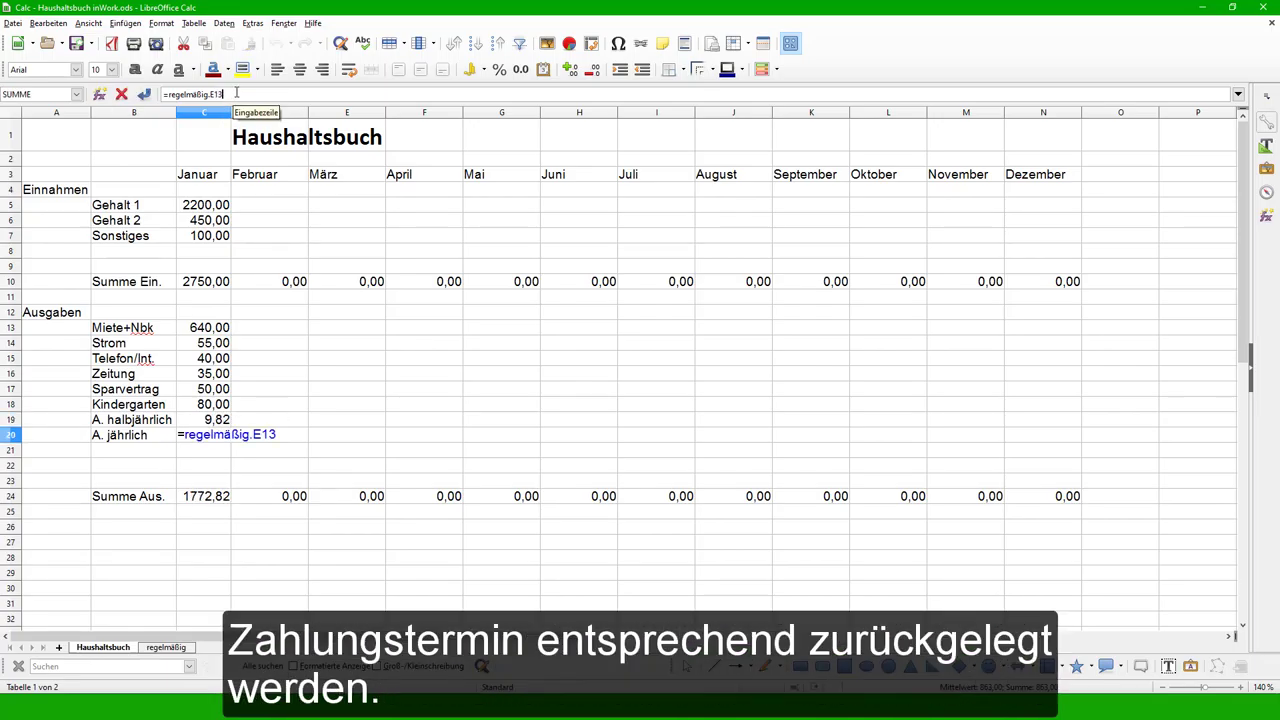
{"action": "type", "text": "/12"}
{"action": "key", "text": "Return"}
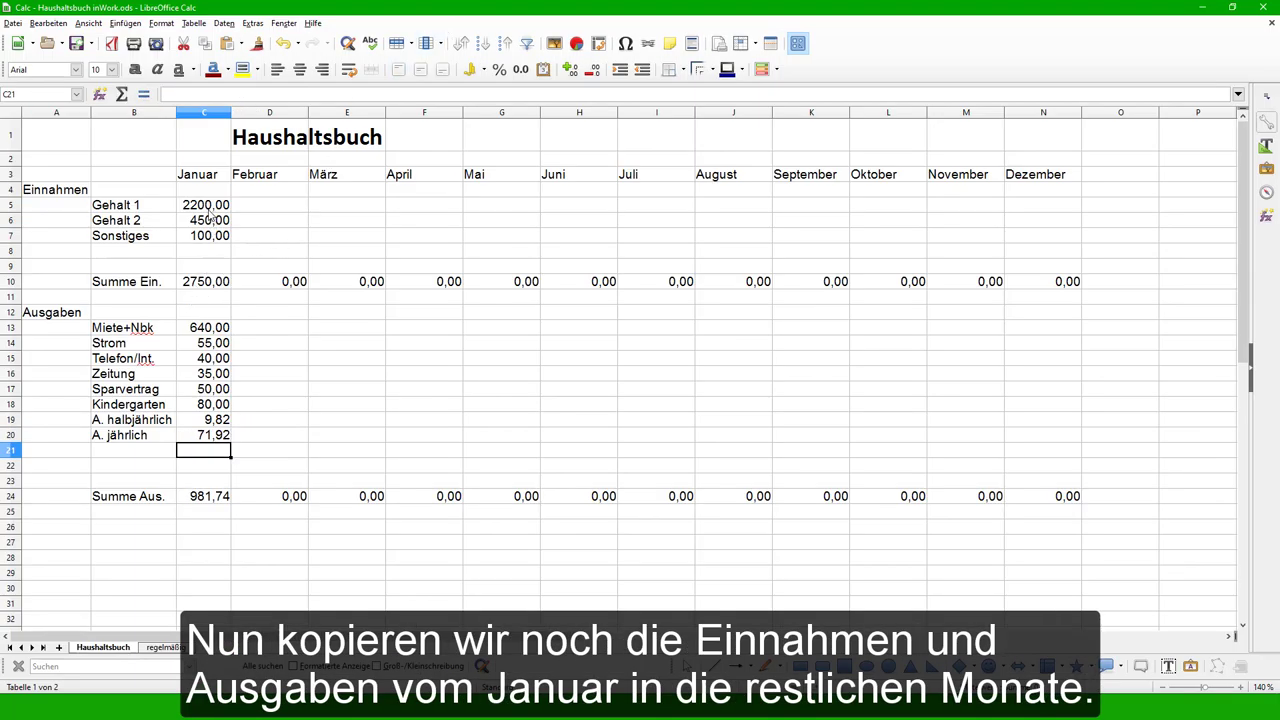
Copy the January income entries in C5:C9 to February through December, filling D5:N9.
{"action": "left_click_drag", "start_coordinate": [210, 207], "coordinate": [203, 268]}
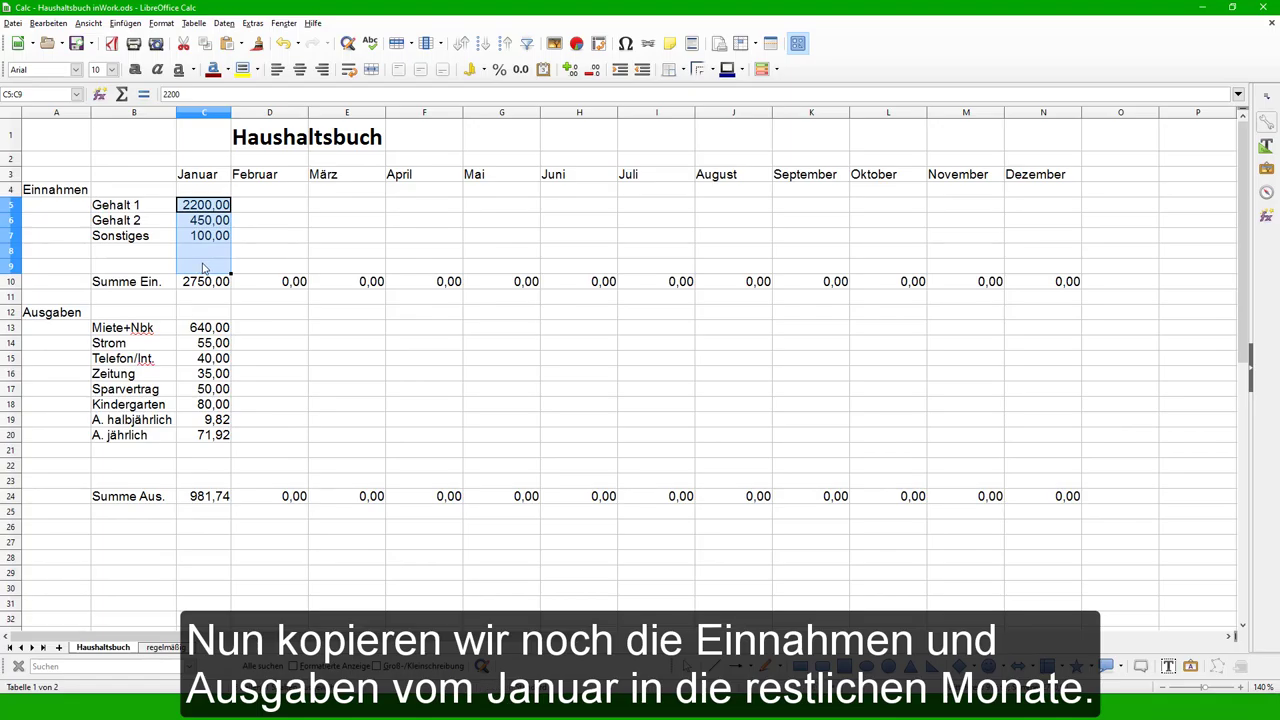
{"action": "key", "text": "ctrl+c"}
{"action": "left_click_drag", "start_coordinate": [265, 205], "coordinate": [1057, 274]}
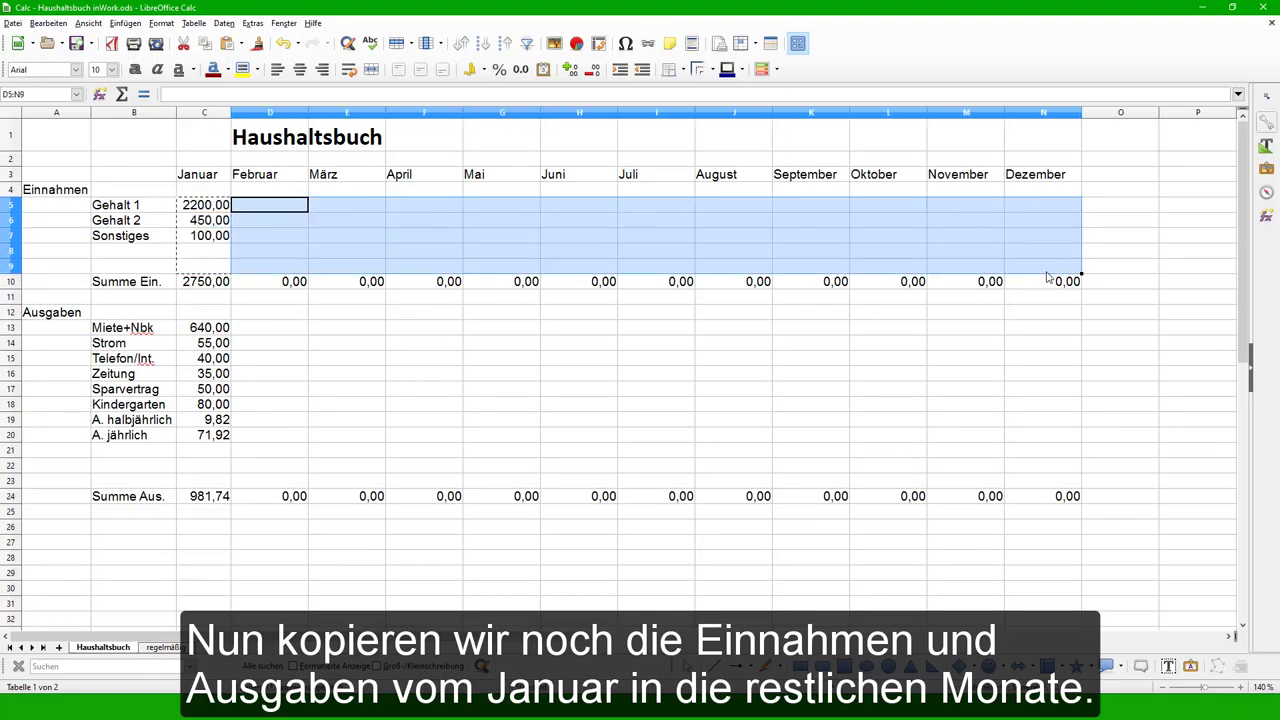
{"action": "key", "text": "ctrl+v"}
{"action": "left_click", "coordinate": [491, 388]}
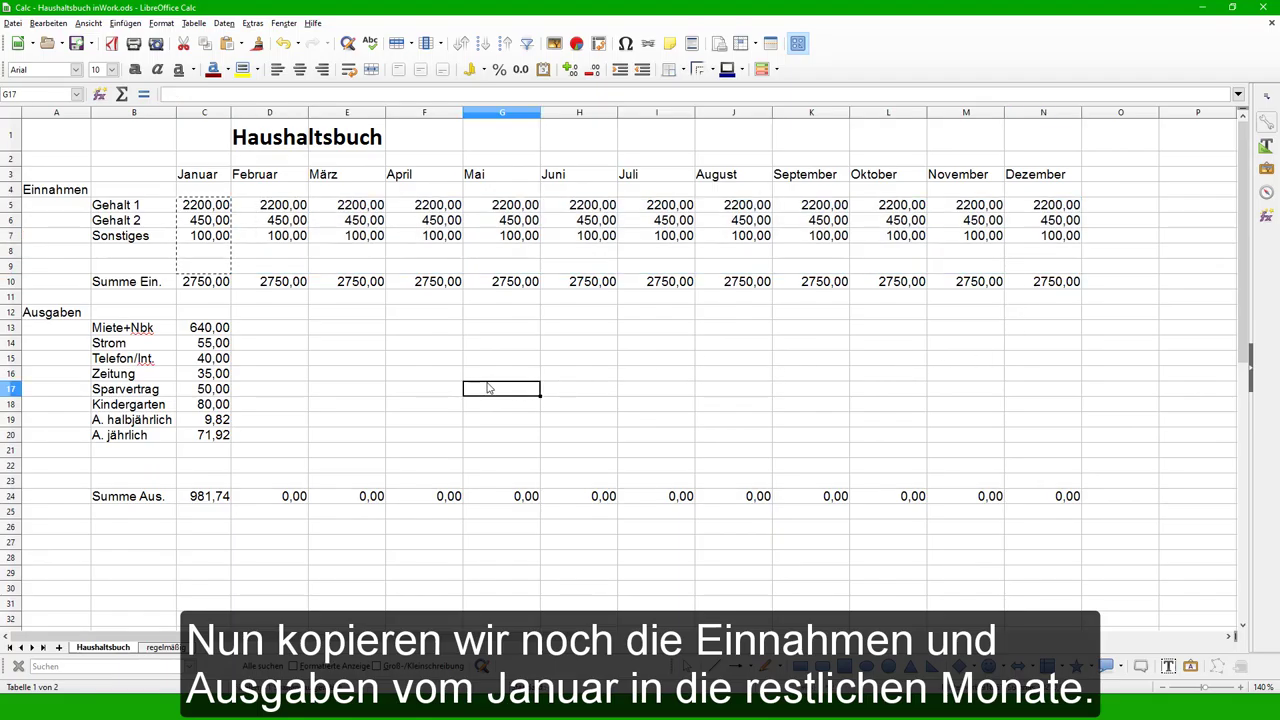
Copy the January expense entries in C13:C23 to February through December, filling D13:N23.
{"action": "left_click_drag", "start_coordinate": [207, 333], "coordinate": [204, 481]}
{"action": "key", "text": "ctrl+c"}
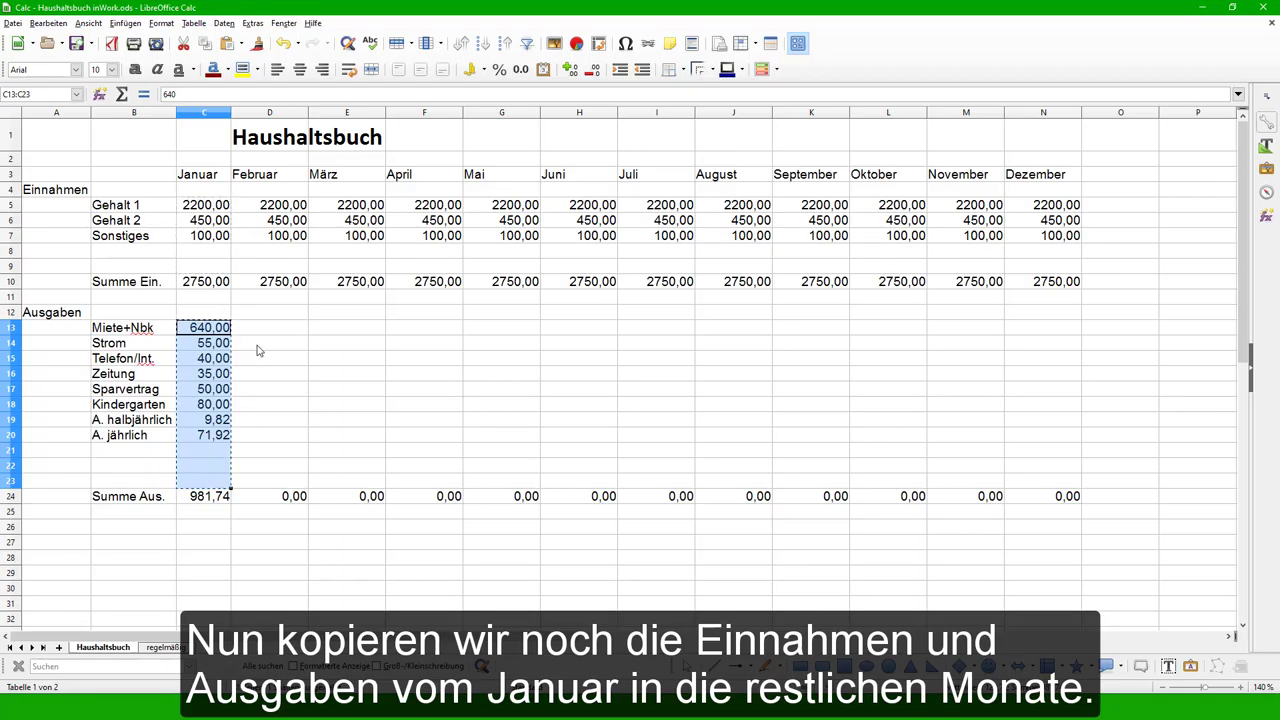
{"action": "left_click_drag", "start_coordinate": [262, 333], "coordinate": [1035, 487]}
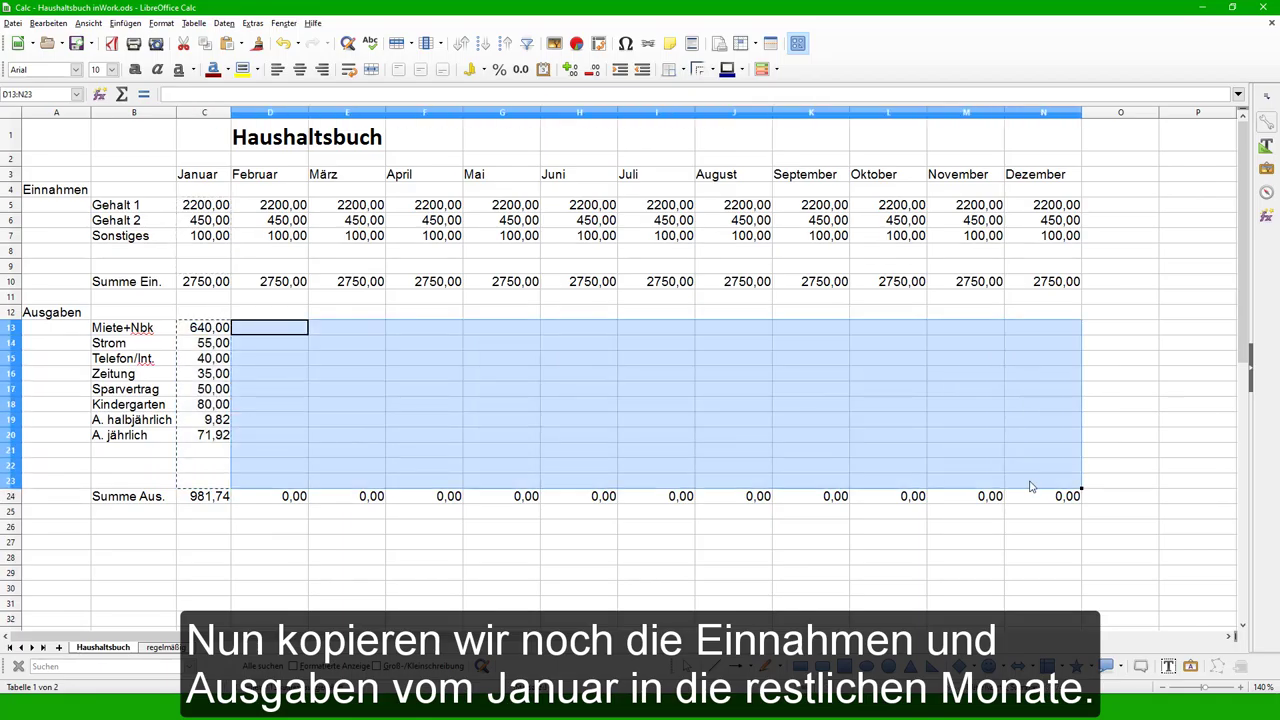
{"action": "key", "text": "ctrl+v"}
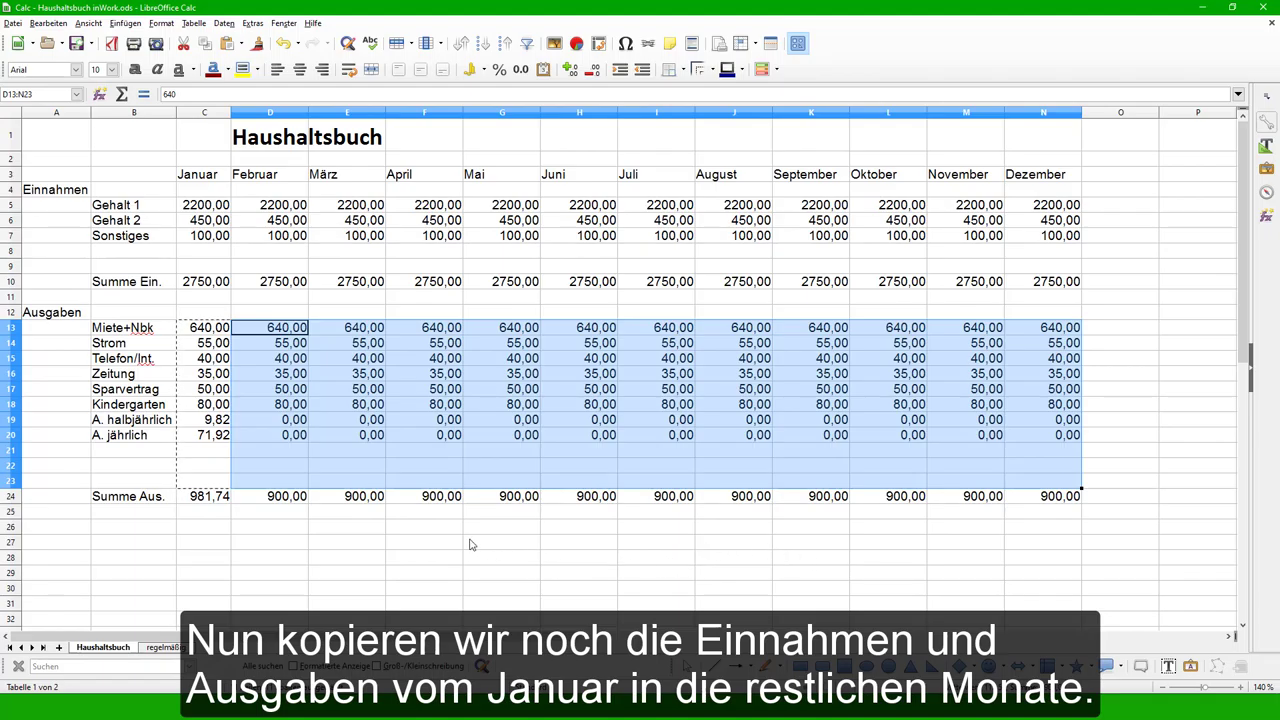
{"action": "left_click", "coordinate": [317, 543]}
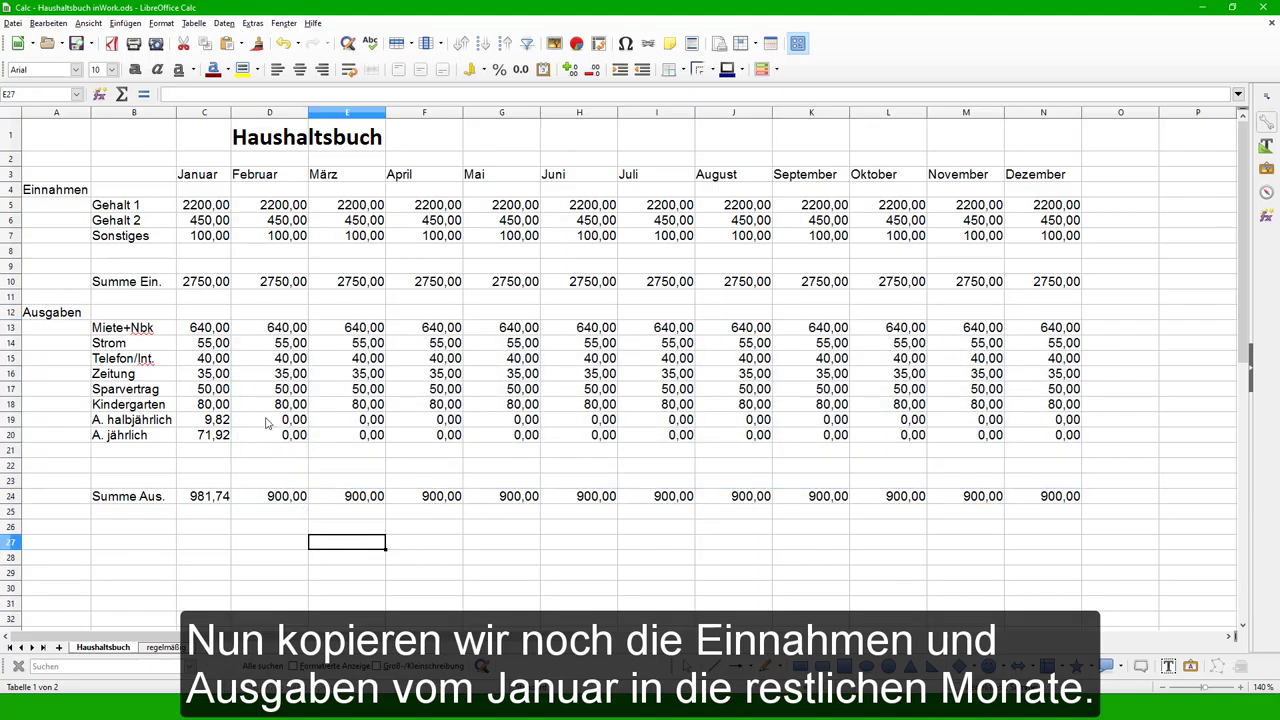
Copy the formula text =regelmäßig.E5/12 from C19 and paste it with its reference unchanged into the February cell D19.
{"action": "left_click", "coordinate": [208, 420]}
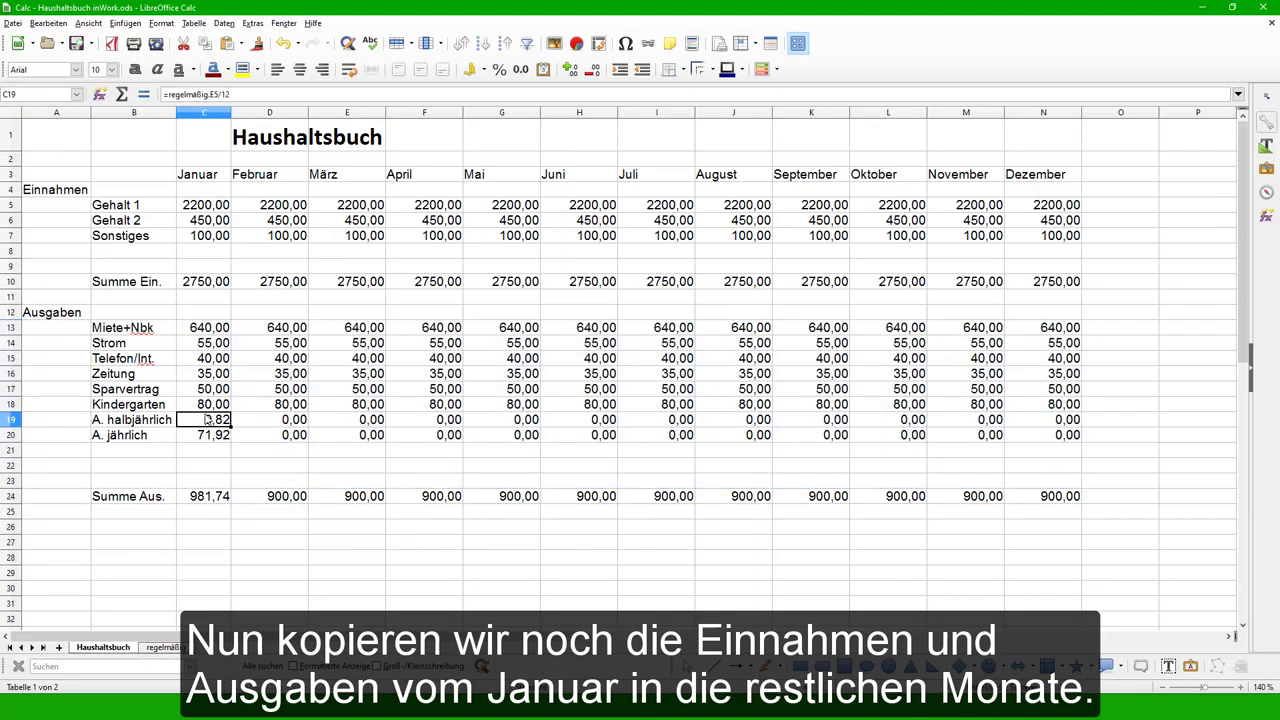
{"action": "left_click", "coordinate": [238, 95]}
{"action": "triple_click", "coordinate": [238, 95]}
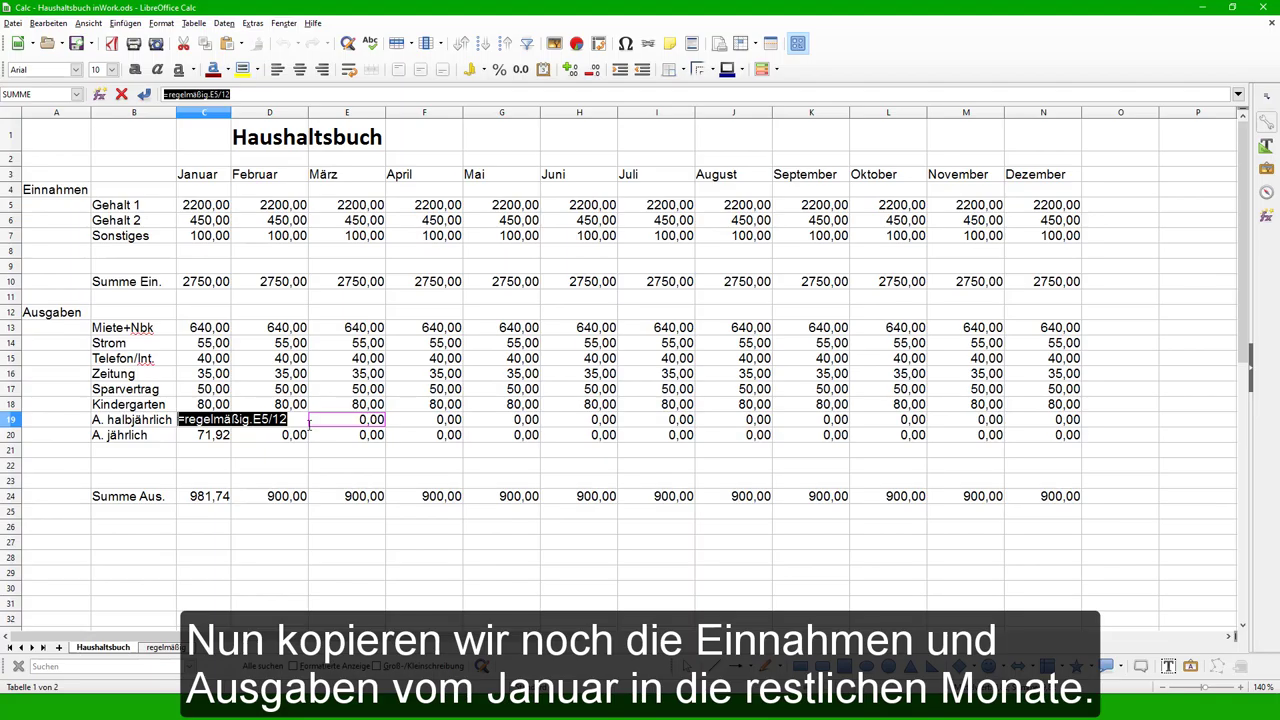
{"action": "key", "text": "Return"}
{"action": "left_click_drag", "start_coordinate": [294, 425], "coordinate": [1035, 428]}
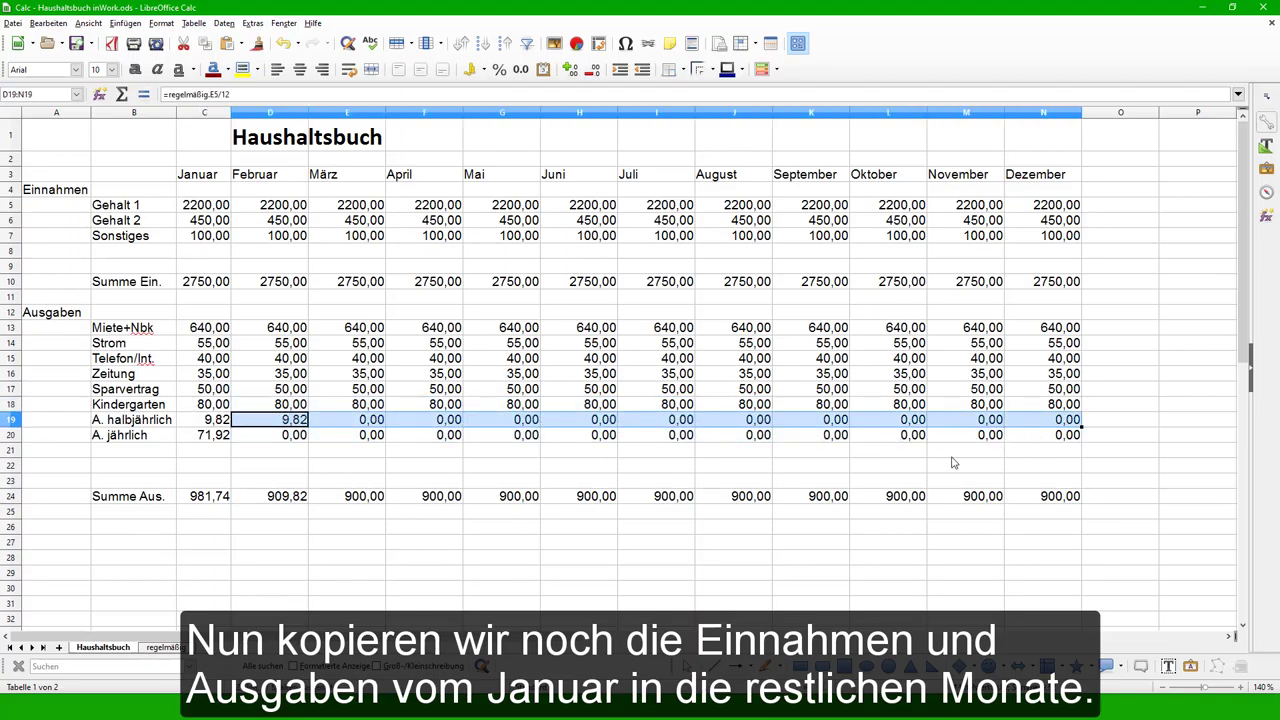
Paste the copied formula =regelmäßig.E5/12 into each half-yearly expense cell from March to December, E19 through N19.
{"action": "left_click", "coordinate": [355, 424]}
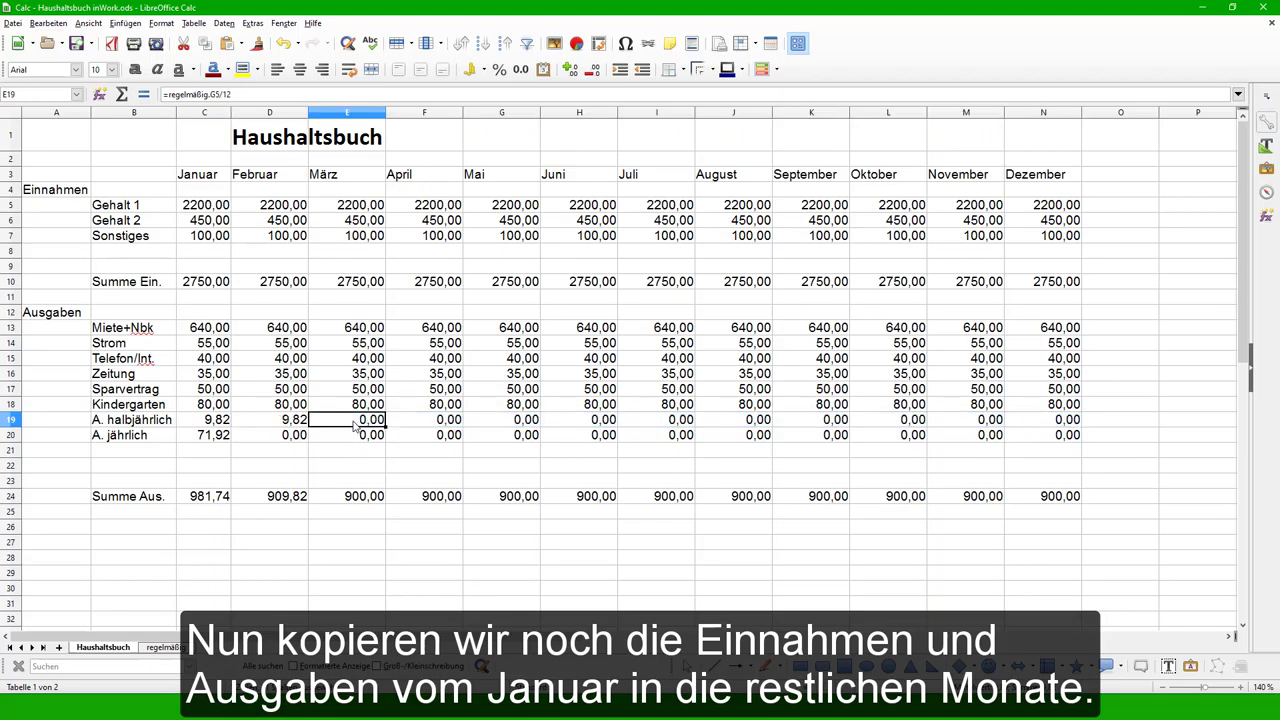
{"action": "left_click", "coordinate": [449, 424]}
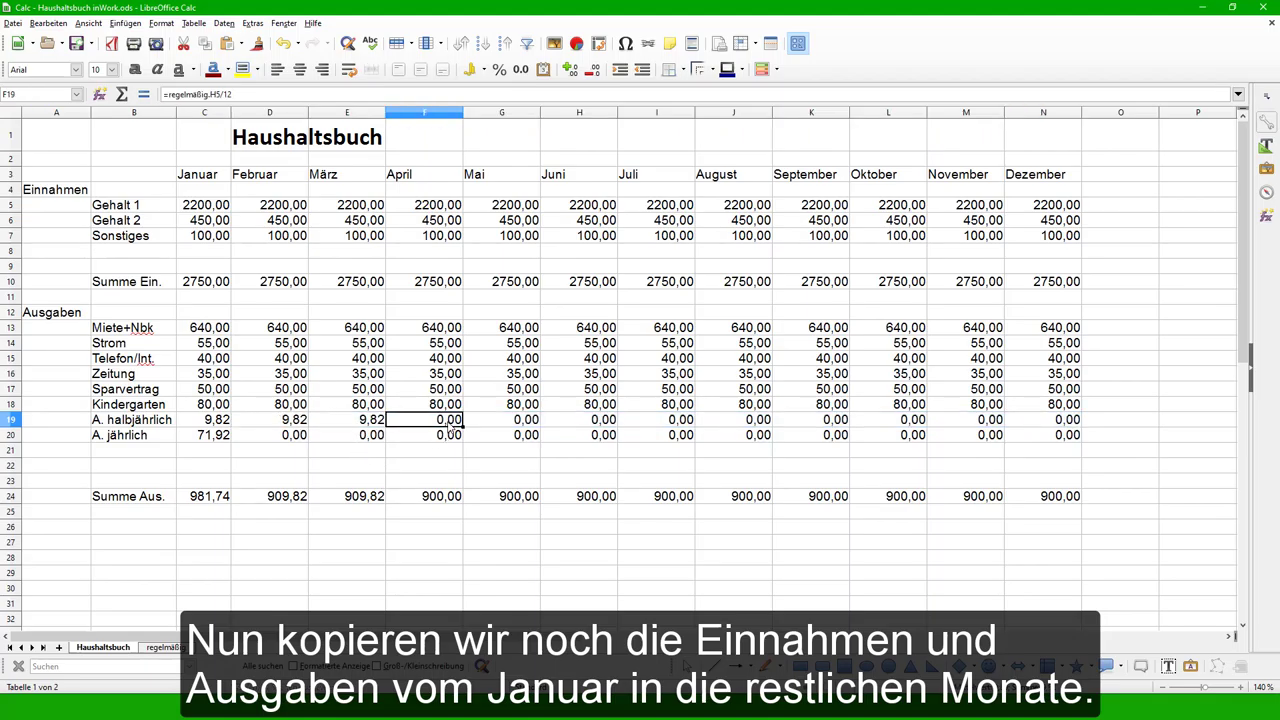
{"action": "key", "text": "ctrl+v"}
{"action": "left_click", "coordinate": [535, 424]}
{"action": "key", "text": "ctrl+v"}
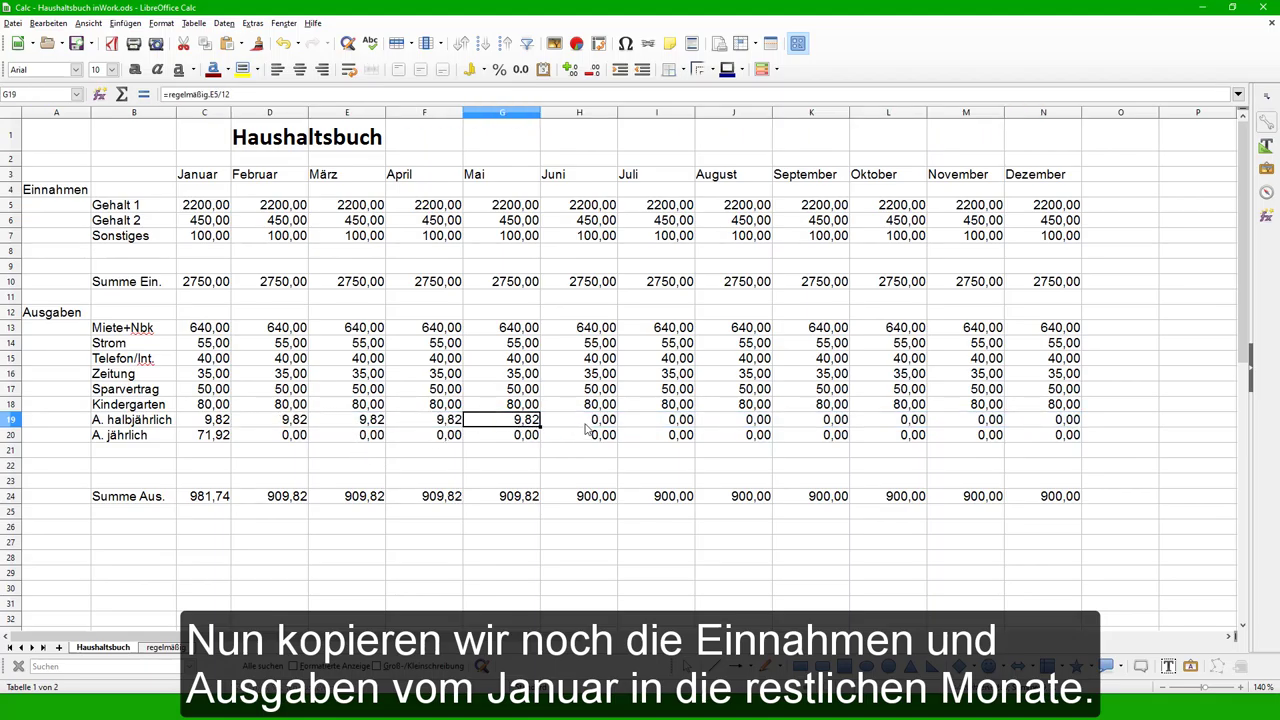
{"action": "left_click", "coordinate": [592, 424]}
{"action": "key", "text": "ctrl+v"}
{"action": "left_click", "coordinate": [665, 424]}
{"action": "key", "text": "ctrl+v"}
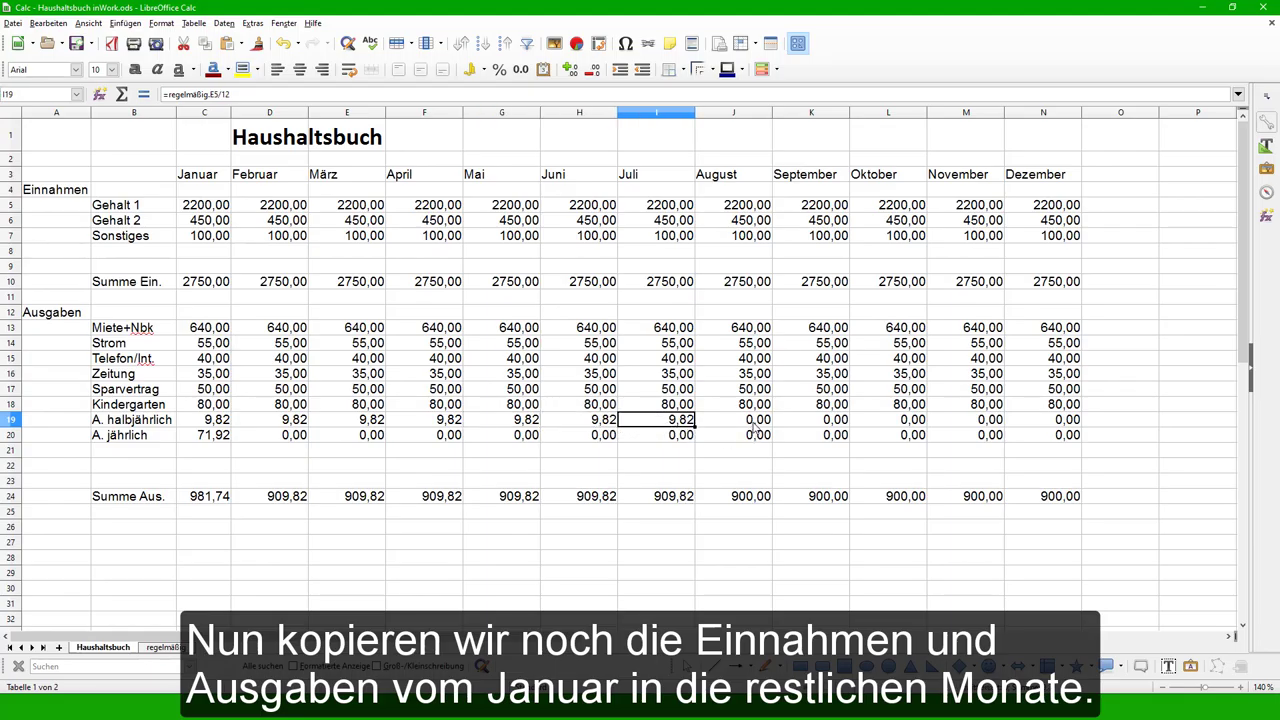
{"action": "left_click", "coordinate": [756, 424]}
{"action": "key", "text": "ctrl+v"}
{"action": "left_click", "coordinate": [838, 424]}
{"action": "key", "text": "ctrl+v"}
{"action": "left_click", "coordinate": [904, 422]}
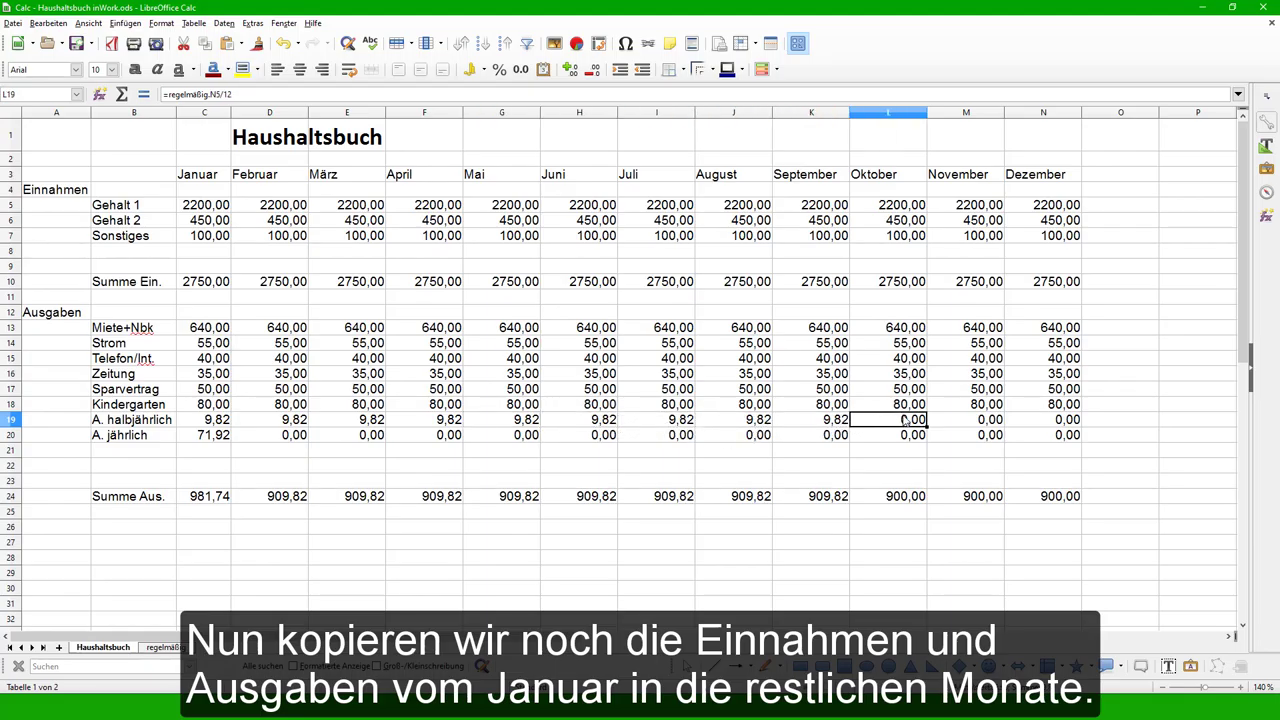
{"action": "key", "text": "ctrl+v"}
{"action": "left_click", "coordinate": [950, 428]}
{"action": "key", "text": "ctrl+v"}
{"action": "left_click", "coordinate": [1057, 426]}
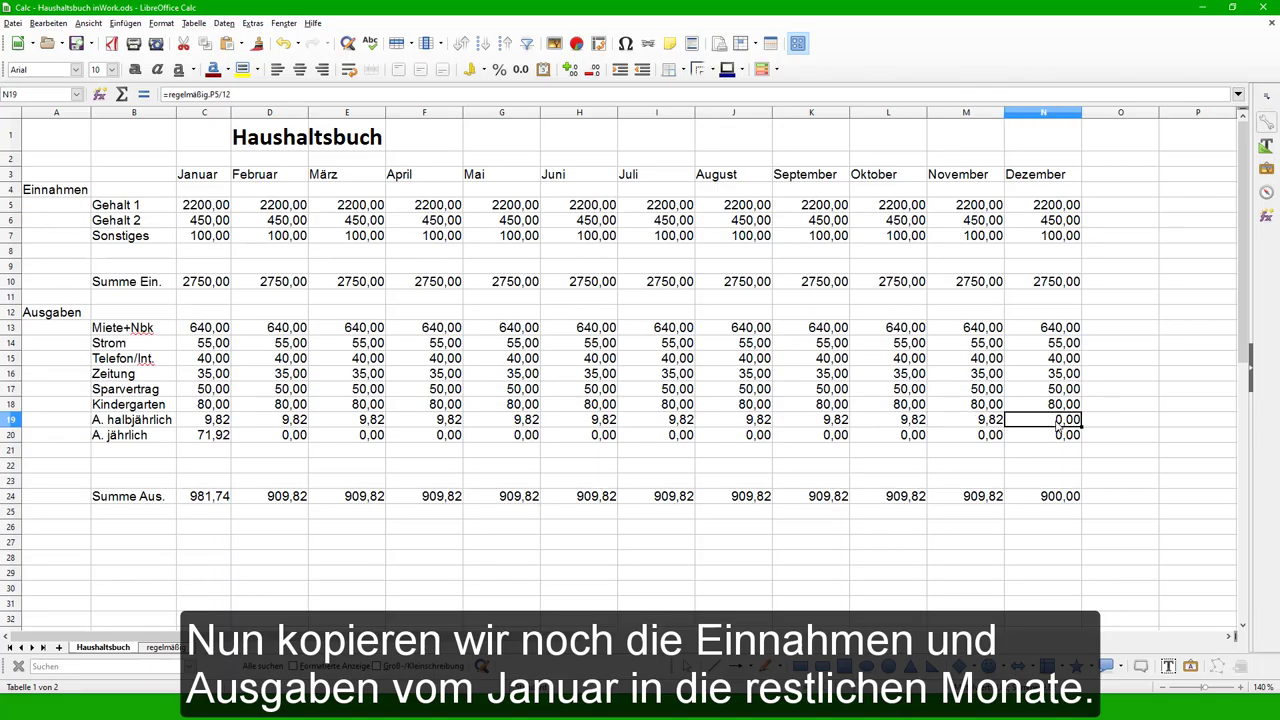
{"action": "key", "text": "ctrl+v"}
Copy the formula text =regelmäßig.E13/12 from C20 and paste it with its reference unchanged into the February cell D20.
{"action": "left_click", "coordinate": [212, 442]}
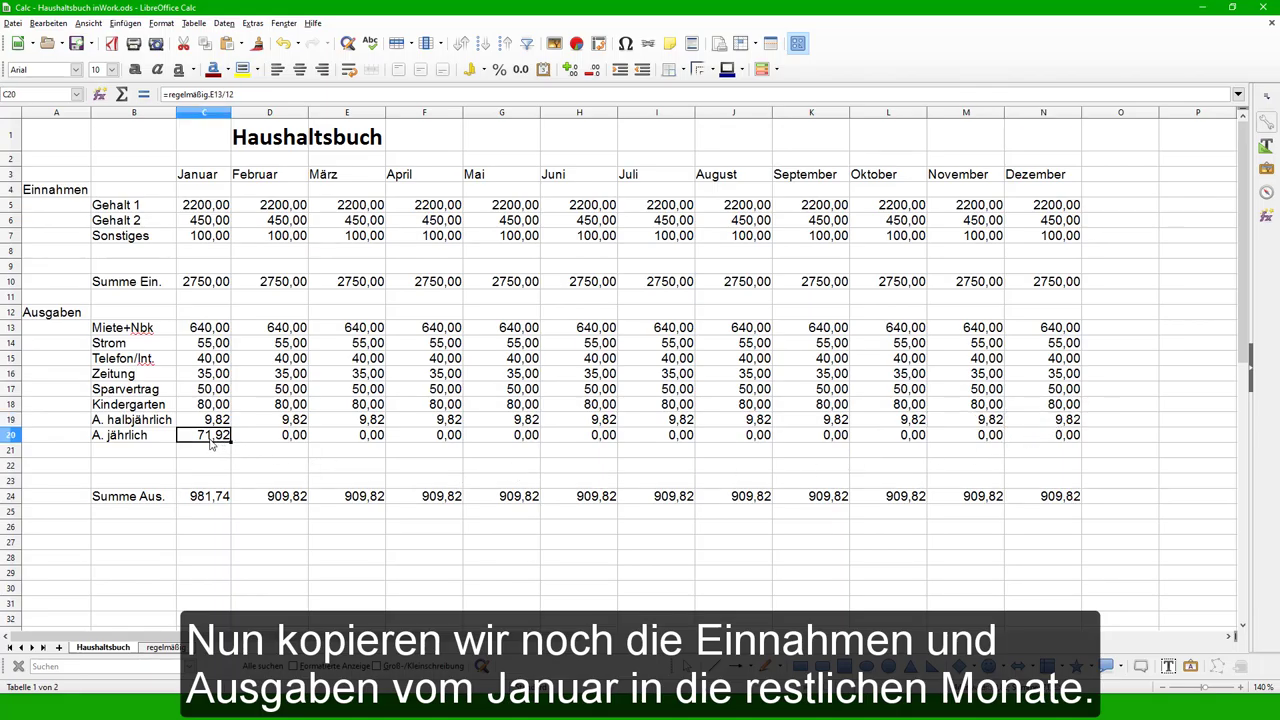
{"action": "left_click_drag", "start_coordinate": [244, 94], "coordinate": [163, 94]}
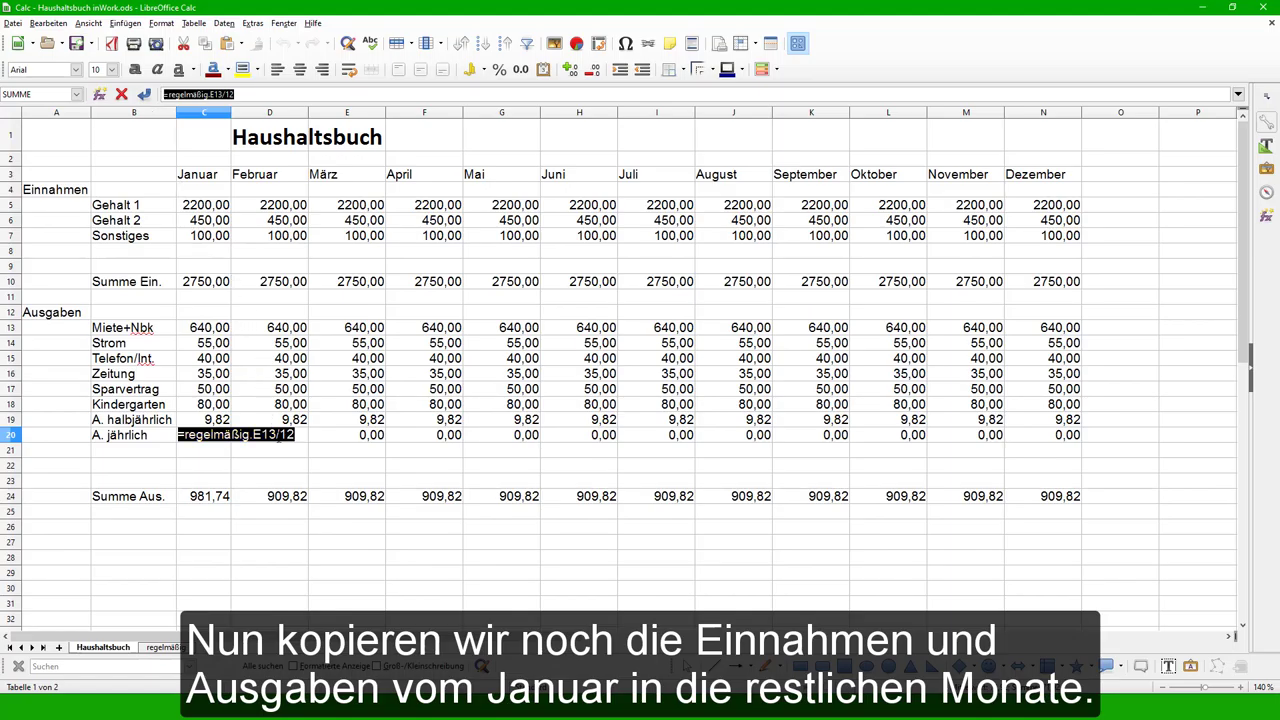
{"action": "key", "text": "Escape"}
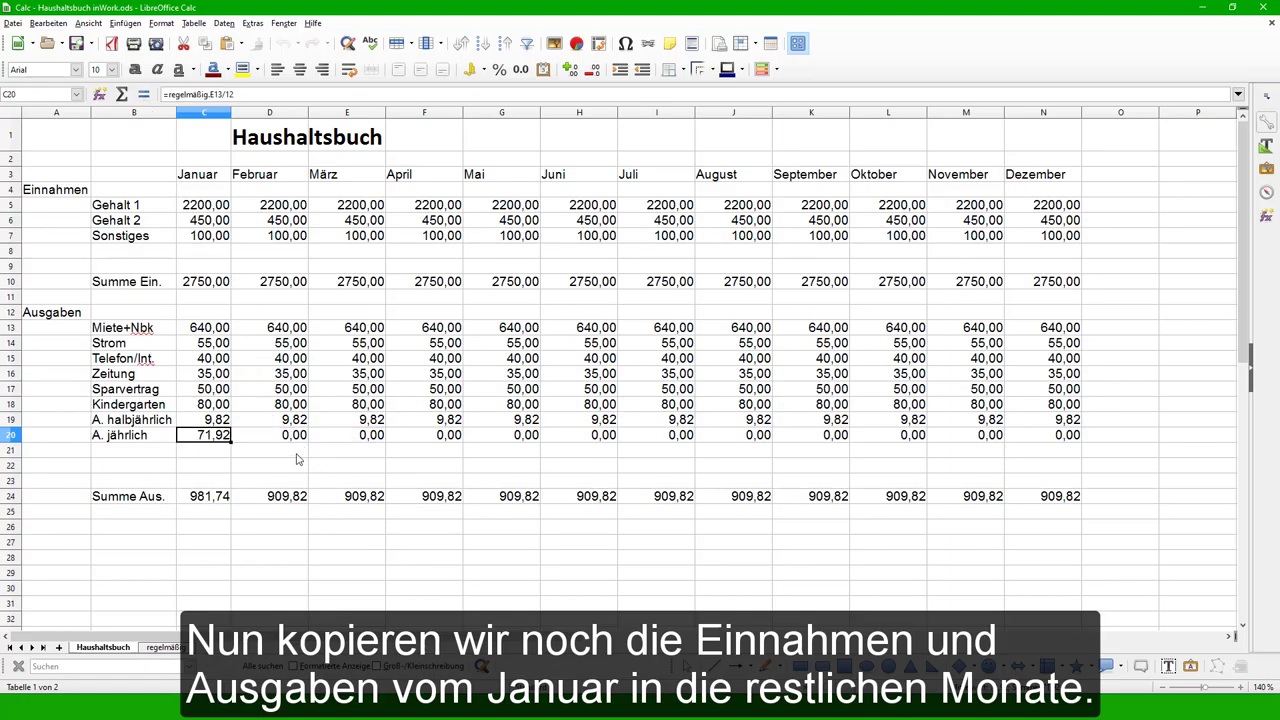
{"action": "left_click", "coordinate": [262, 441]}
{"action": "key", "text": "ctrl+v"}
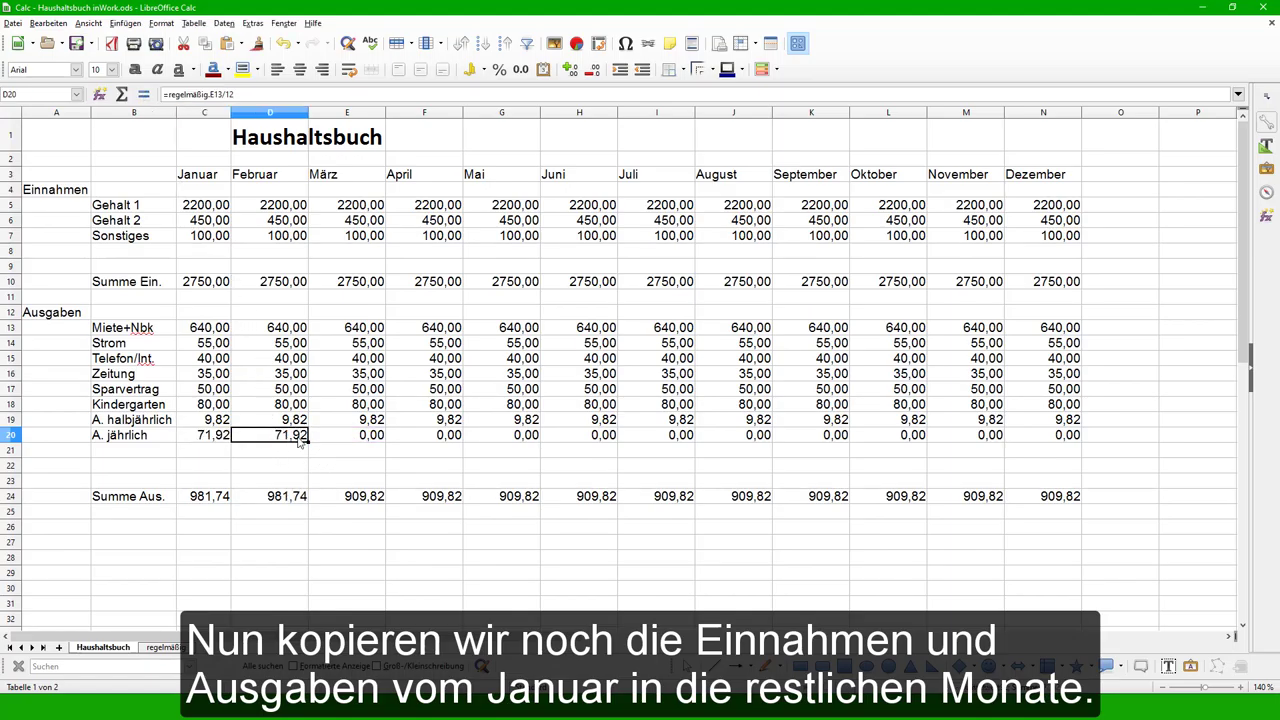
Paste the copied formula =regelmäßig.E13/12 into each yearly expense cell from March to December, E20 through N20.
{"action": "left_click", "coordinate": [333, 437]}
{"action": "key", "text": "ctrl+v"}
{"action": "left_click", "coordinate": [393, 439]}
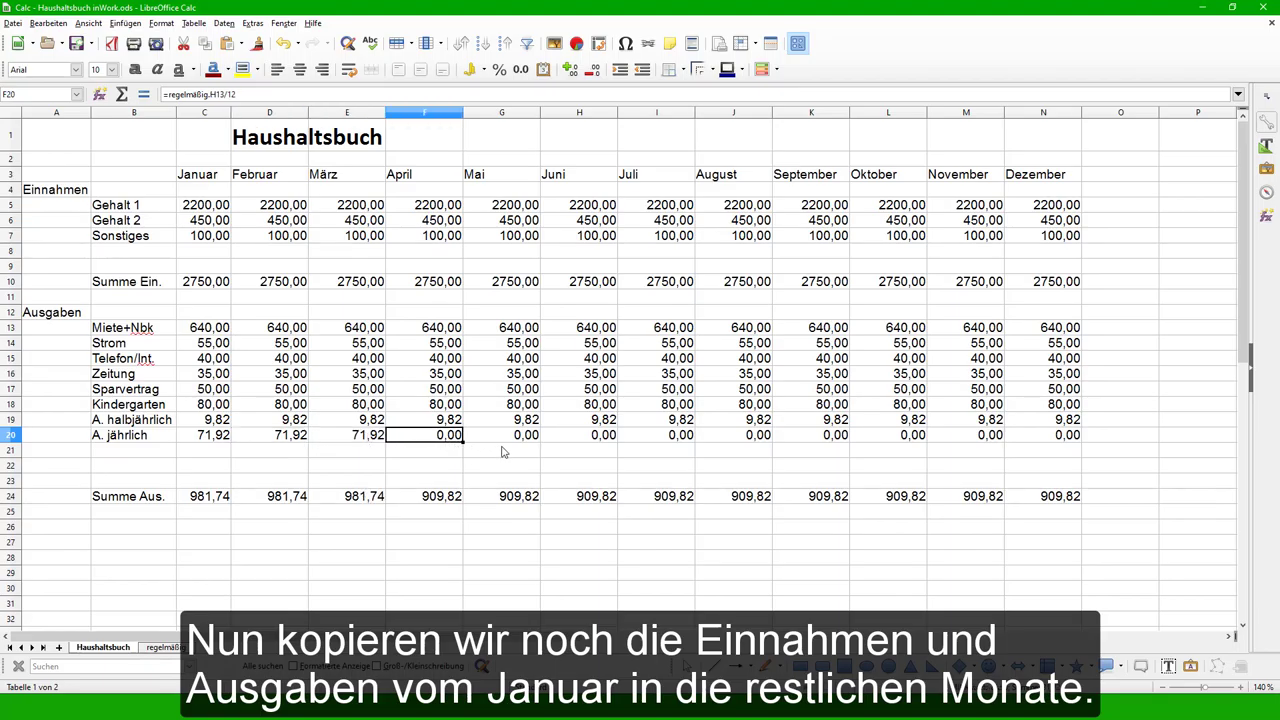
{"action": "key", "text": "ctrl+v"}
{"action": "left_click", "coordinate": [520, 442]}
{"action": "key", "text": "ctrl+v"}
{"action": "left_click", "coordinate": [590, 440]}
{"action": "key", "text": "ctrl+v"}
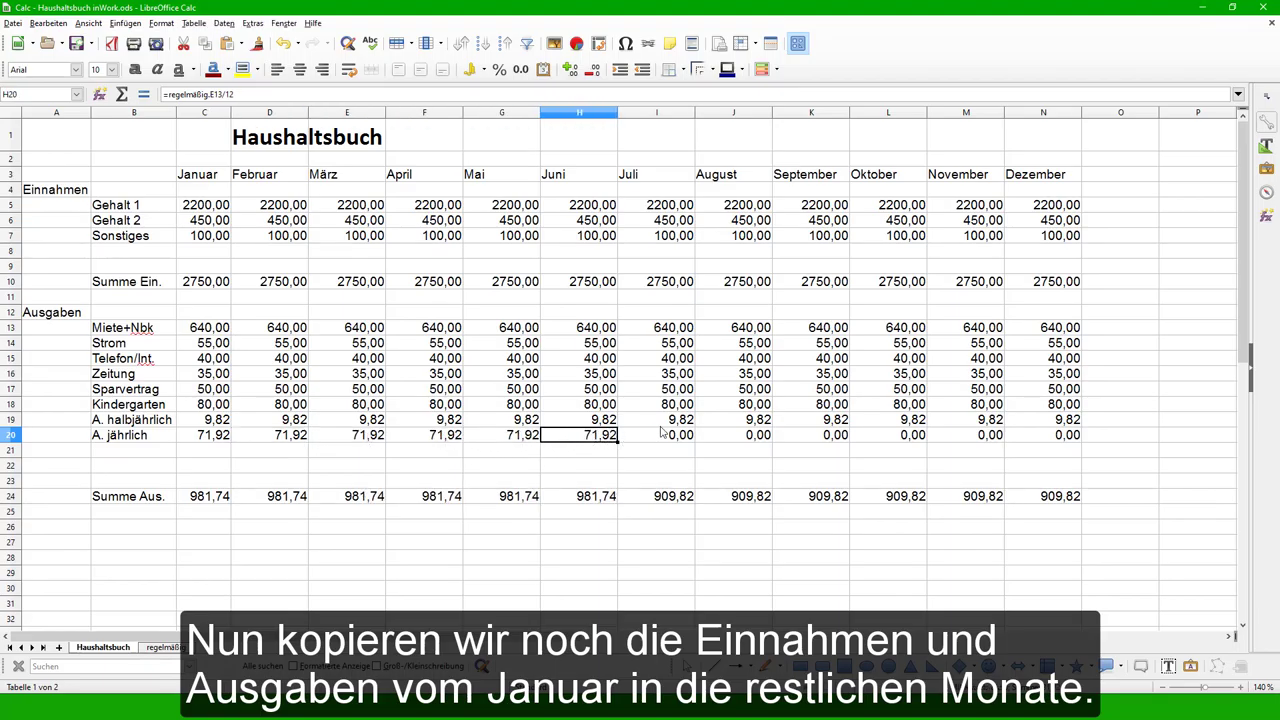
{"action": "left_click", "coordinate": [665, 438]}
{"action": "key", "text": "ctrl+v"}
{"action": "left_click", "coordinate": [750, 439]}
{"action": "key", "text": "ctrl+v"}
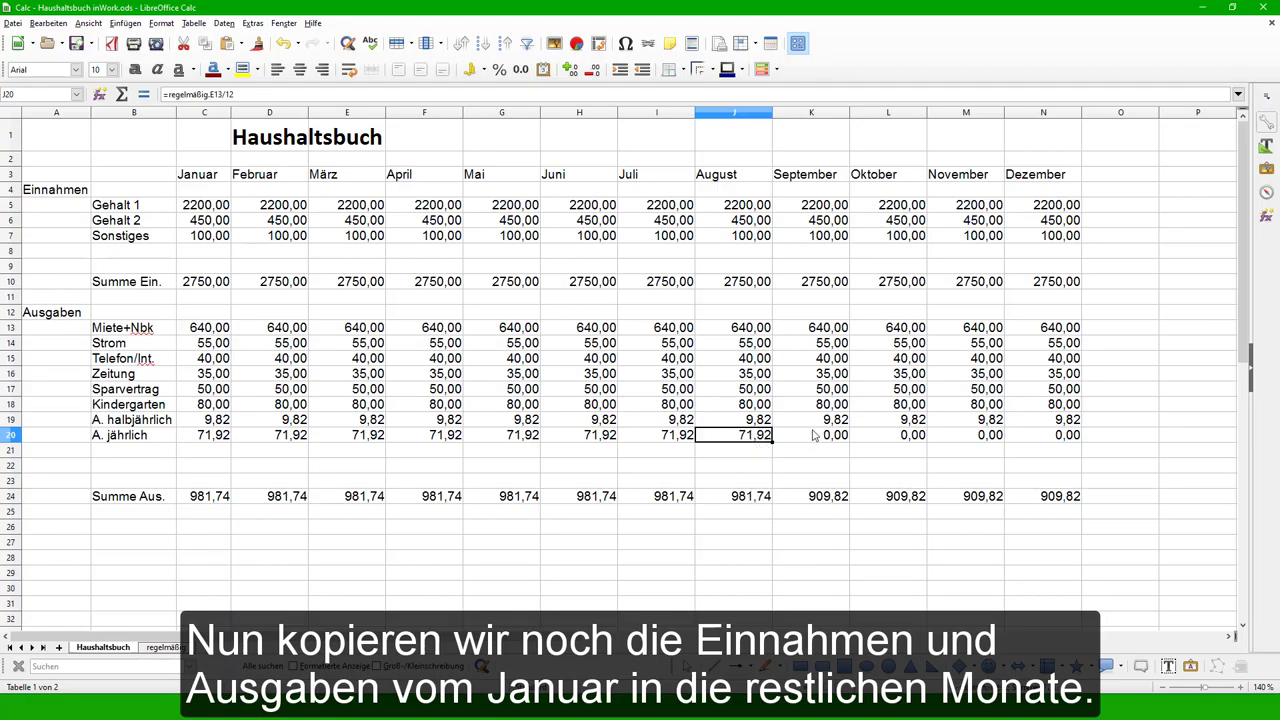
{"action": "left_click", "coordinate": [818, 440]}
{"action": "key", "text": "ctrl+v"}
{"action": "left_click", "coordinate": [894, 440]}
{"action": "key", "text": "ctrl+v"}
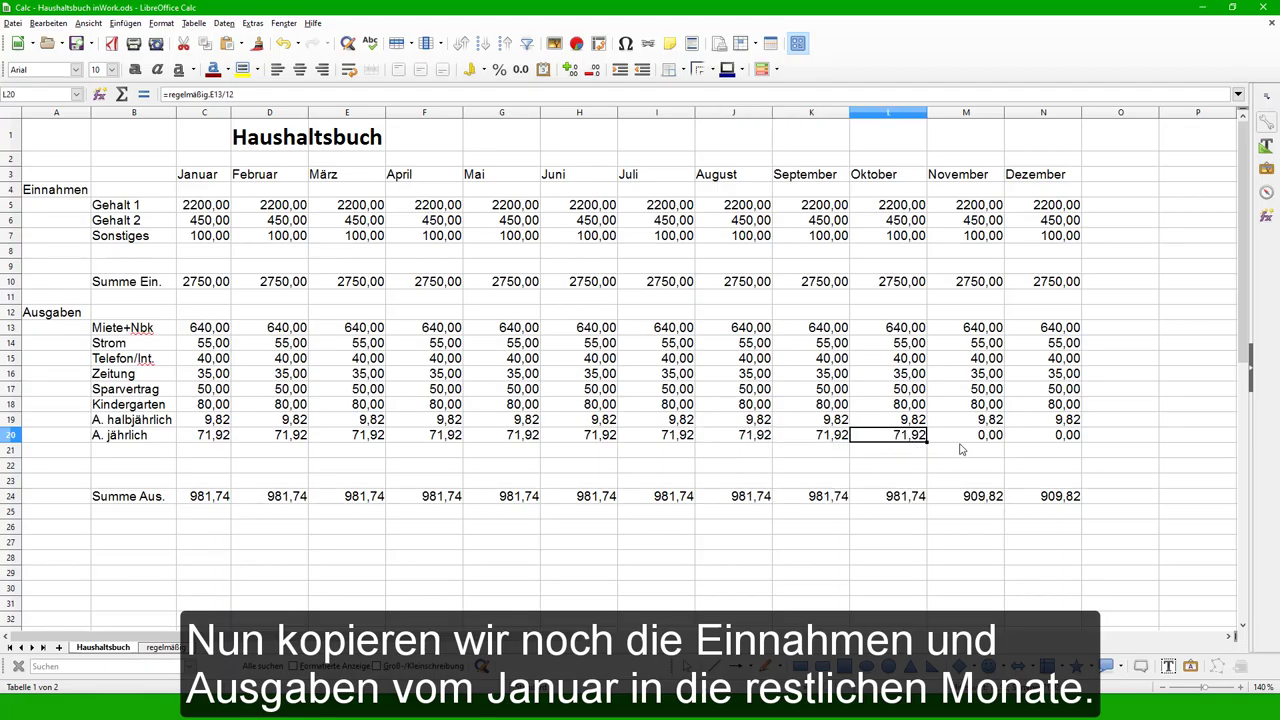
{"action": "left_click", "coordinate": [966, 443]}
{"action": "key", "text": "ctrl+v"}
{"action": "left_click", "coordinate": [1025, 440]}
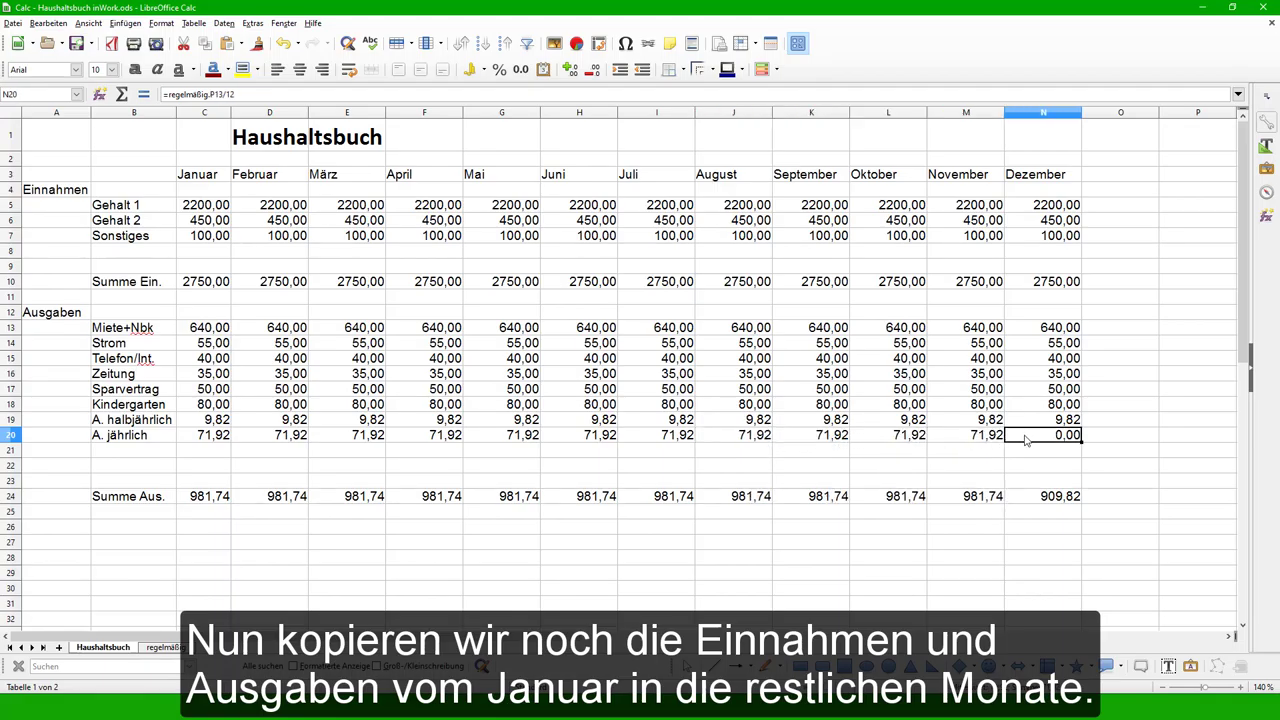
{"action": "key", "text": "ctrl+v"}
{"action": "left_click", "coordinate": [1000, 465]}
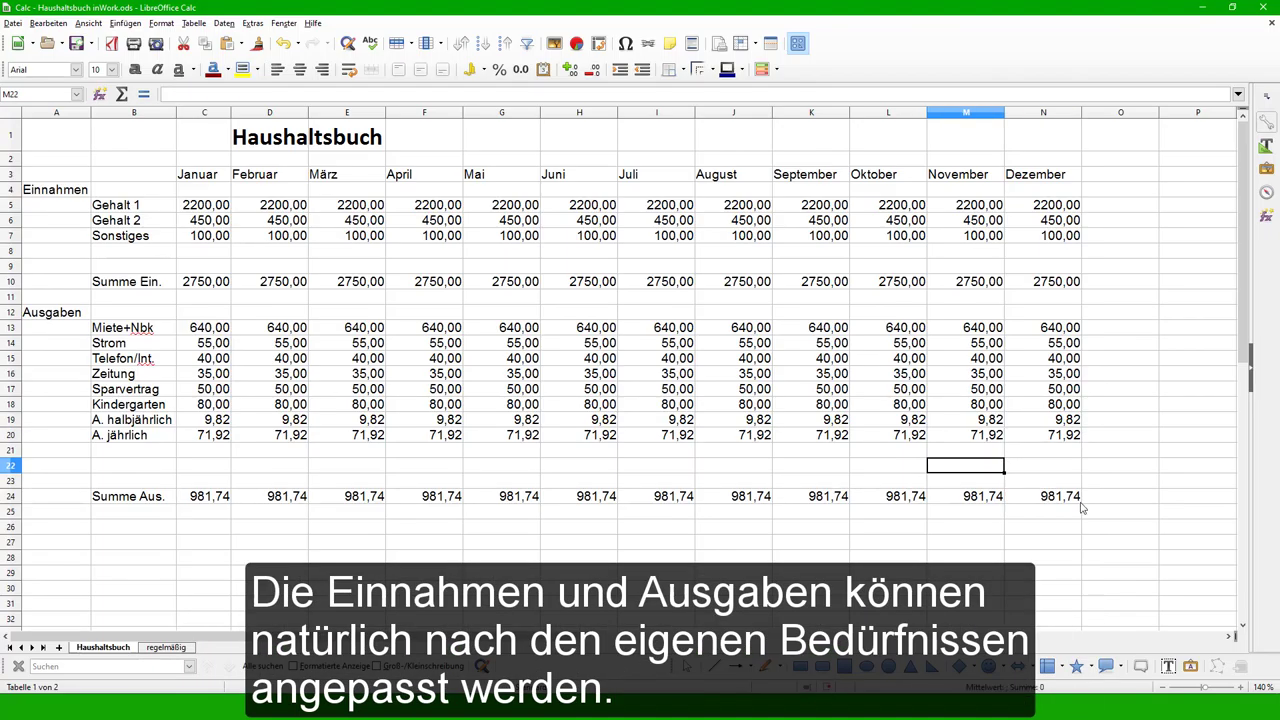